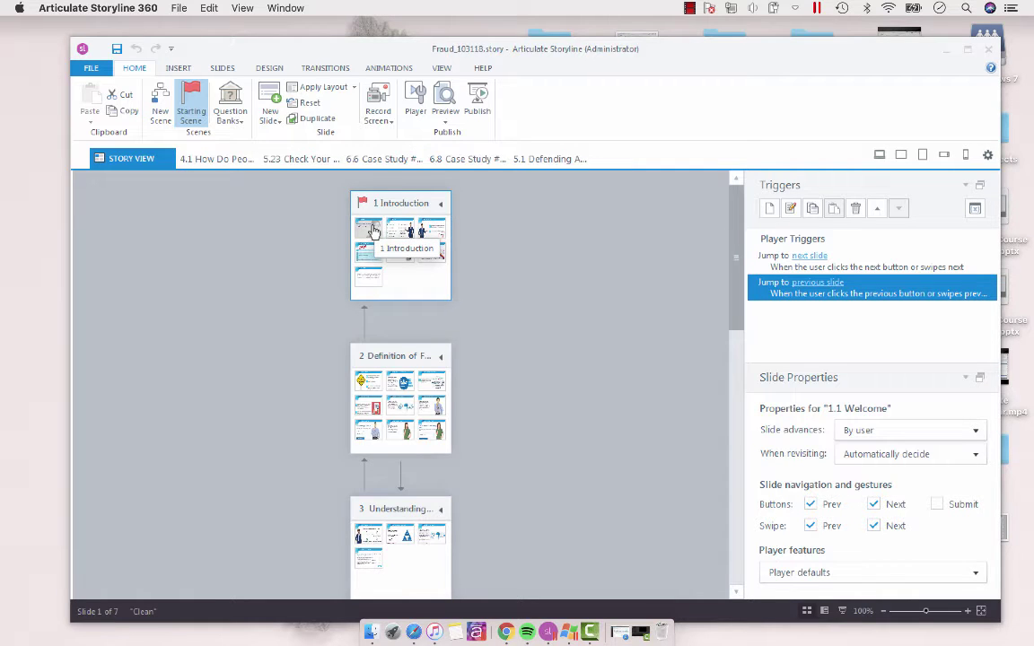
Step: Delete the 1.7 Disclaimer entry from the player's Menu tree in Player Properties
left_click(416, 115)
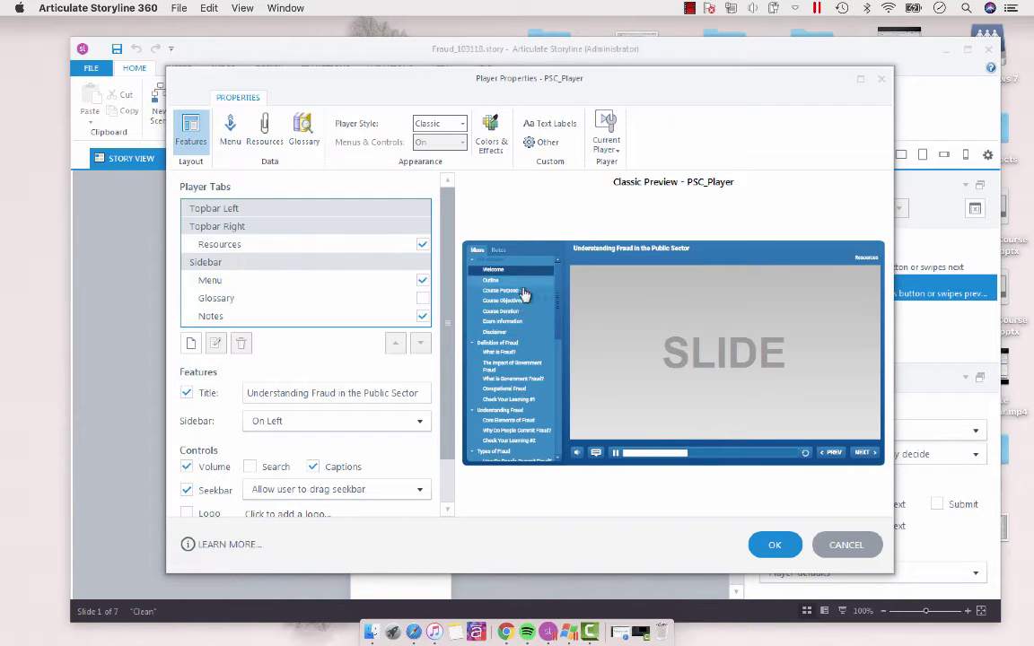
left_click(231, 132)
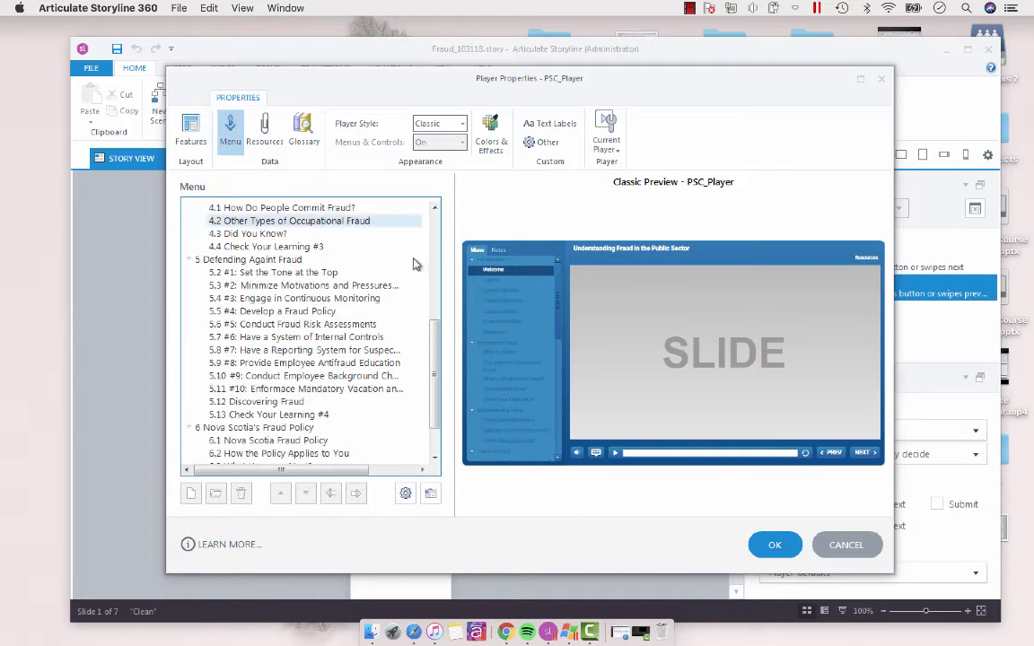
scroll(435, 377, "up", 7)
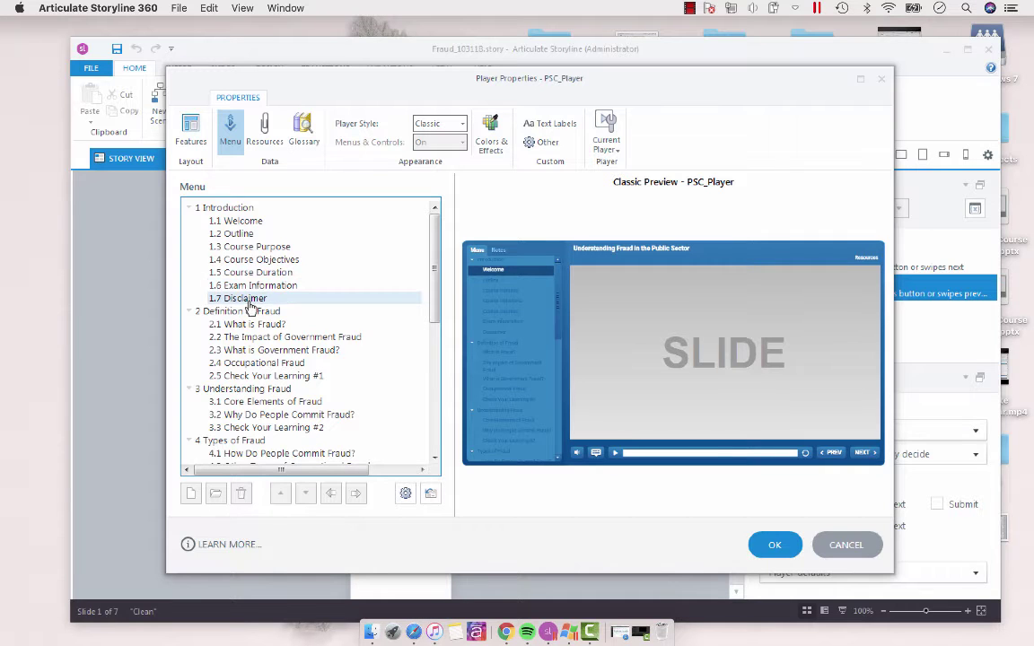
left_click(262, 299)
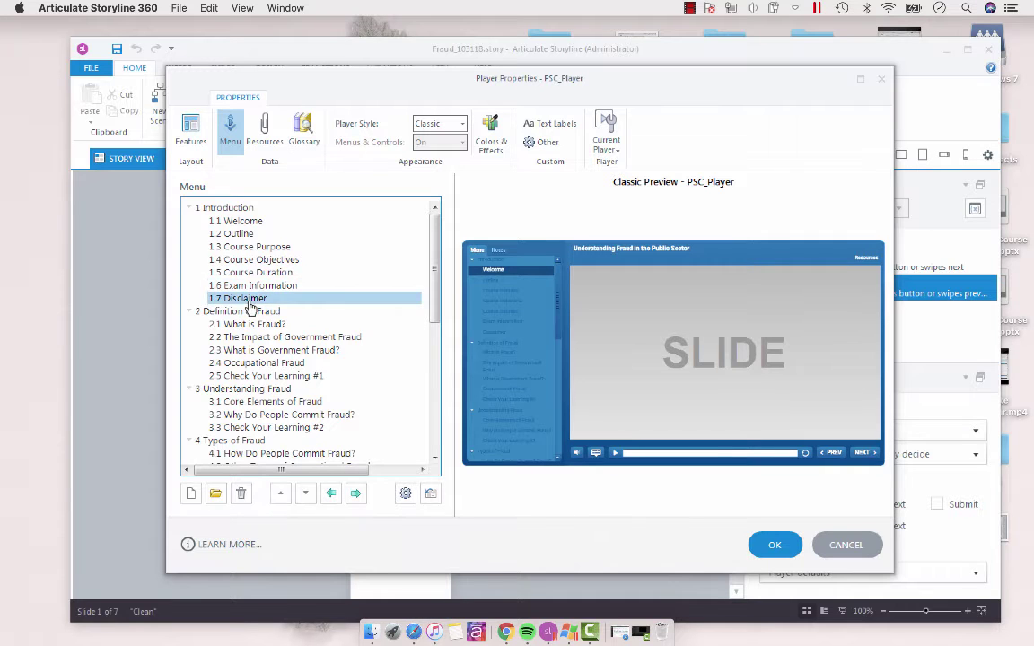
left_click(238, 500)
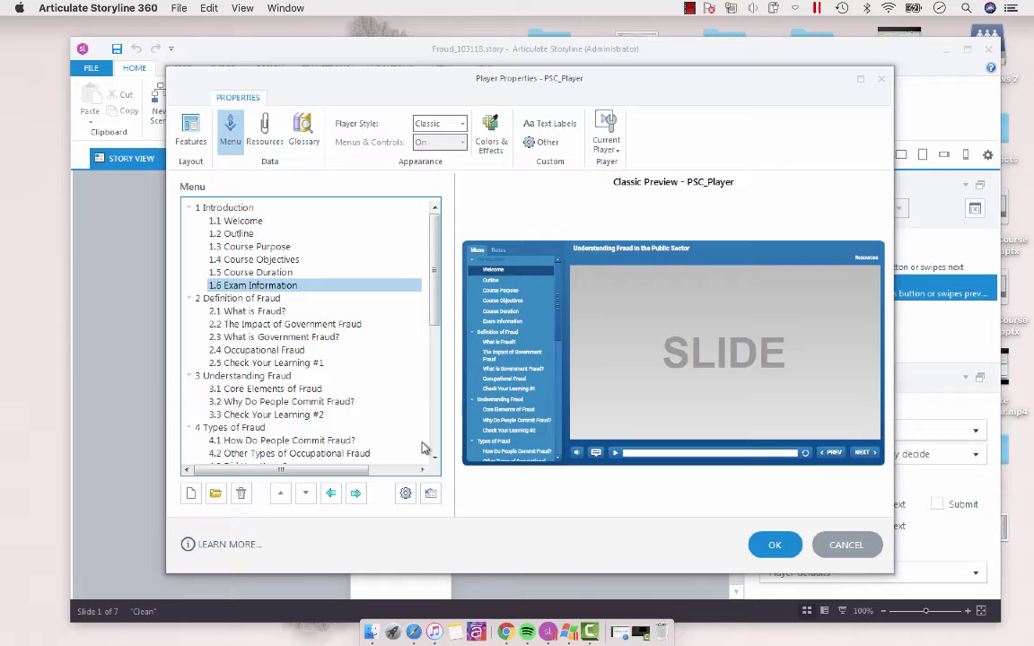
Step: Save the player menu changes and open the 1.1 Welcome slide
left_click(774, 547)
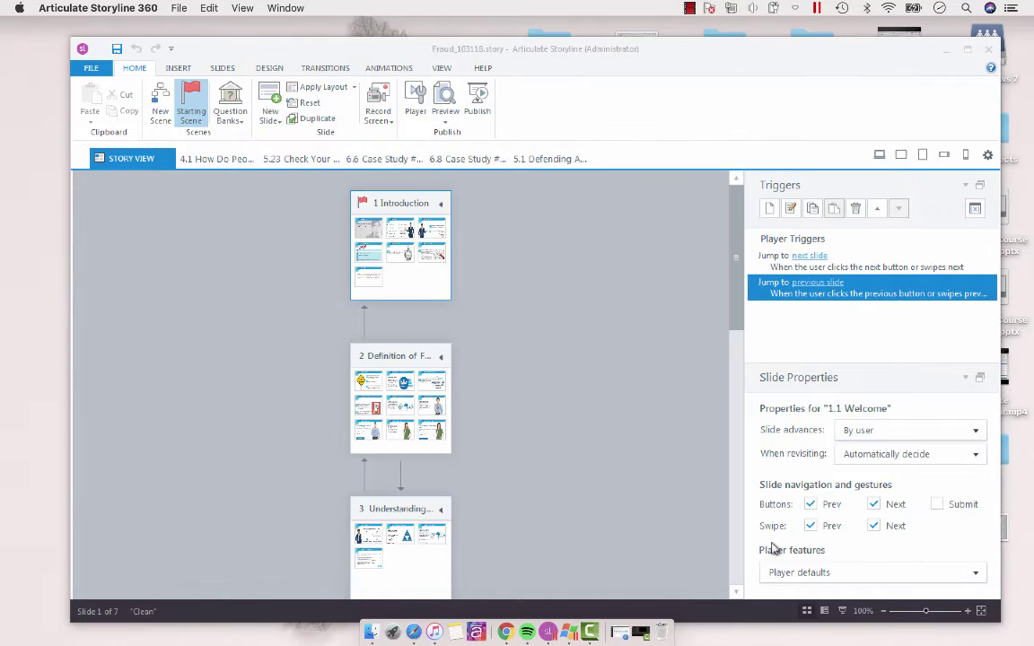
double_click(372, 235)
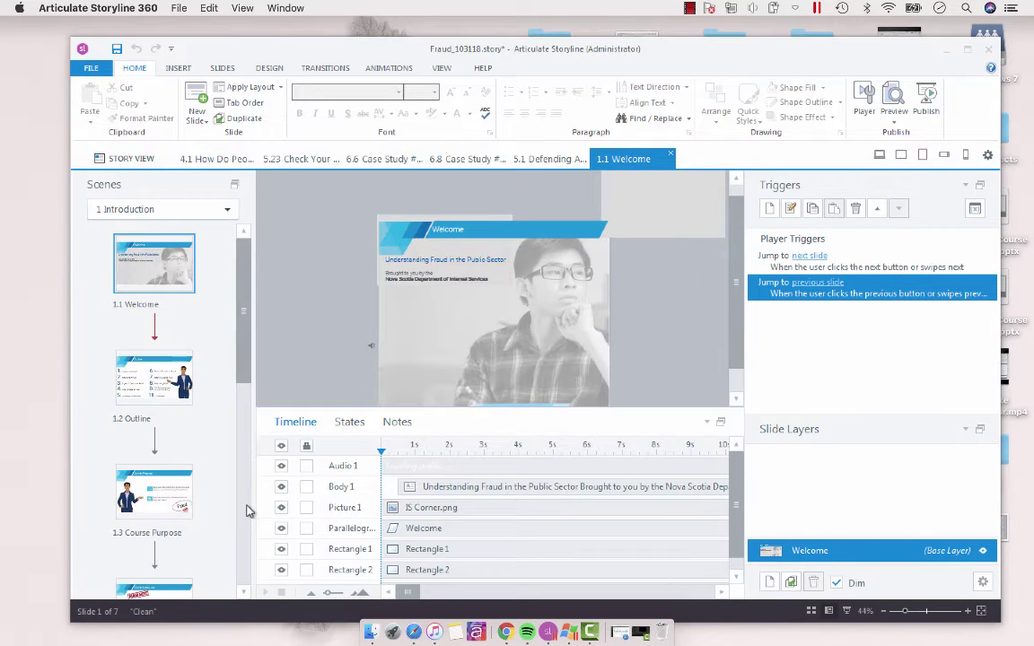
scroll(215, 534, "down", 5)
scroll(240, 565, "down", 2)
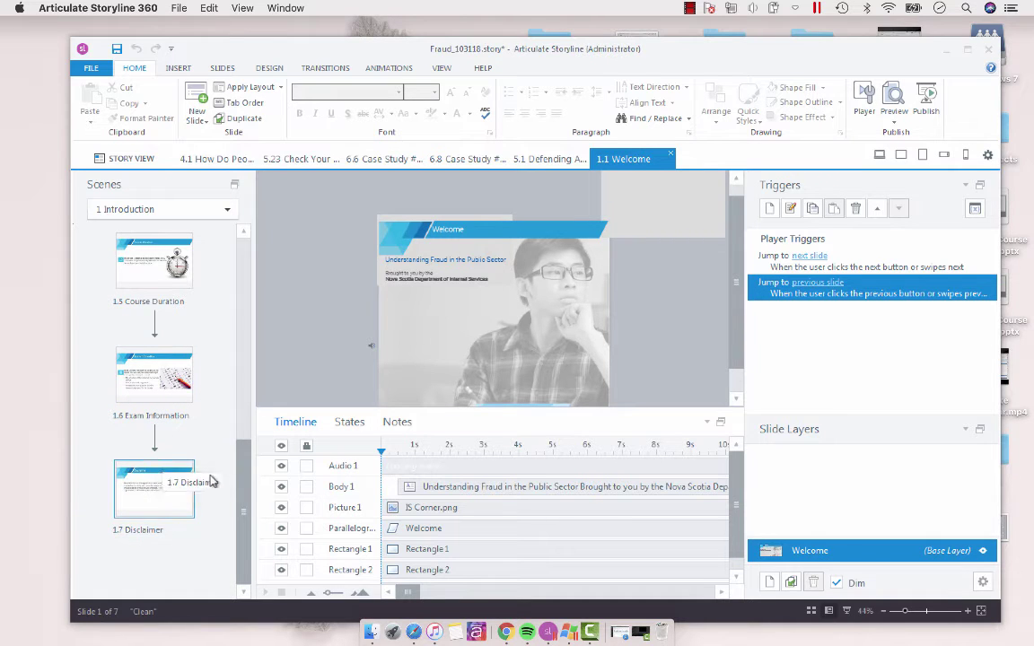
Step: Go back to Story View and open the Introduction scene's 1.6 Exam Information slide
left_click(127, 157)
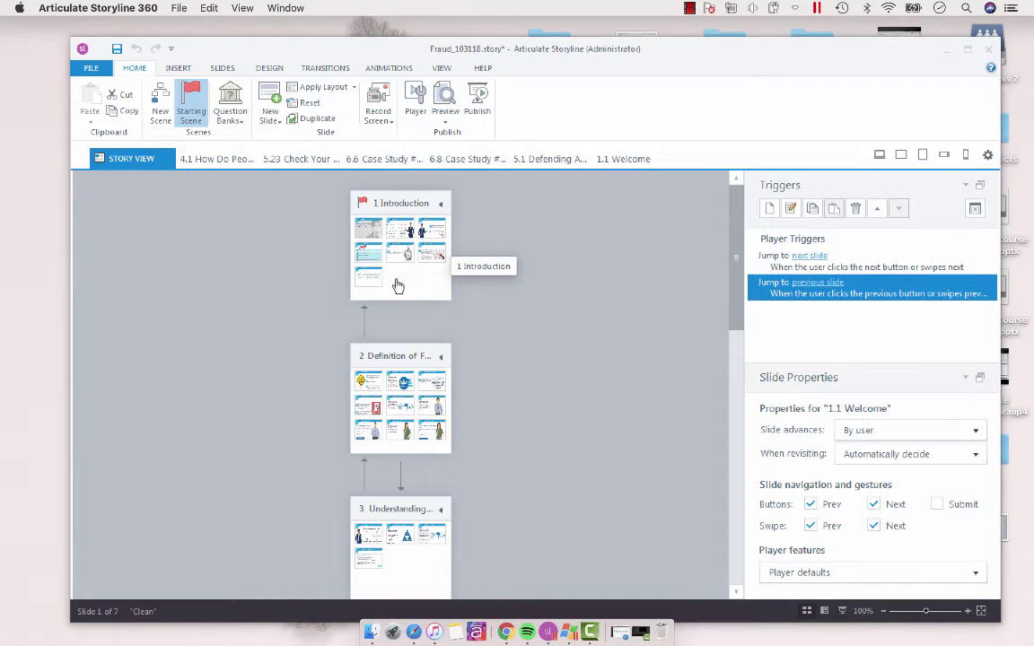
double_click(368, 295)
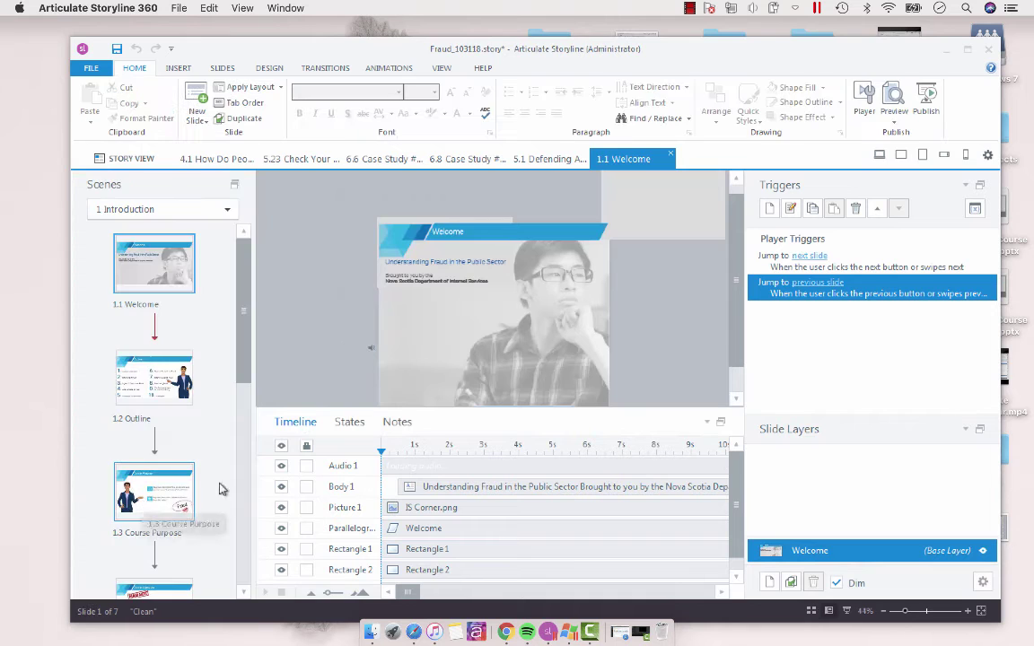
scroll(238, 558, "down", 5)
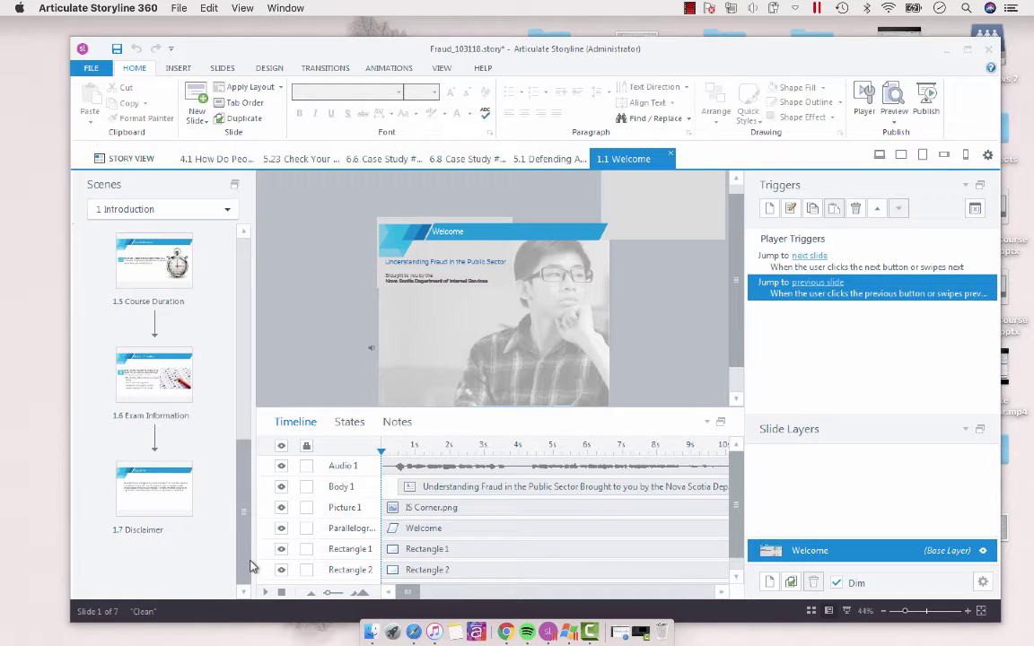
left_click(153, 354)
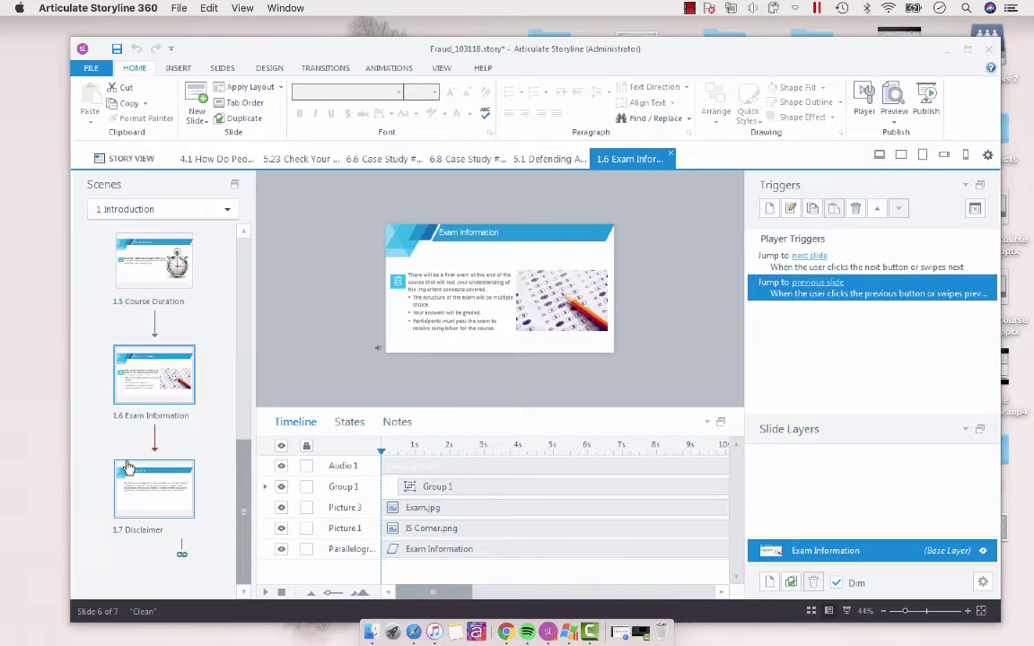
Step: Delete 1.6's Jump to next slide trigger and point 1.5 Course Duration's Next at 1.7 Disclaimer
left_click(772, 266)
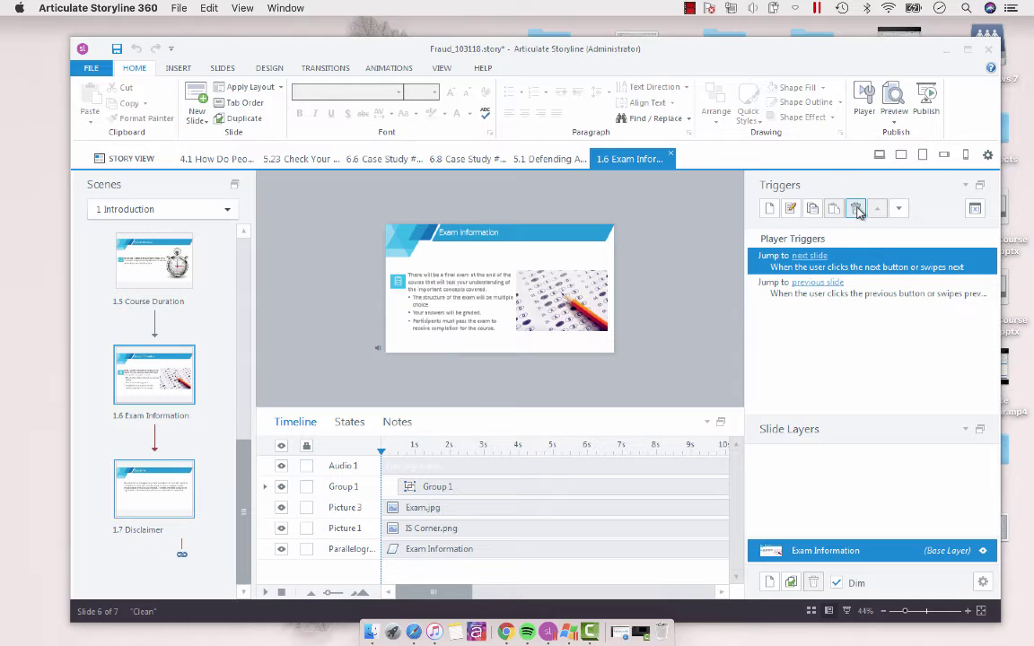
left_click(857, 211)
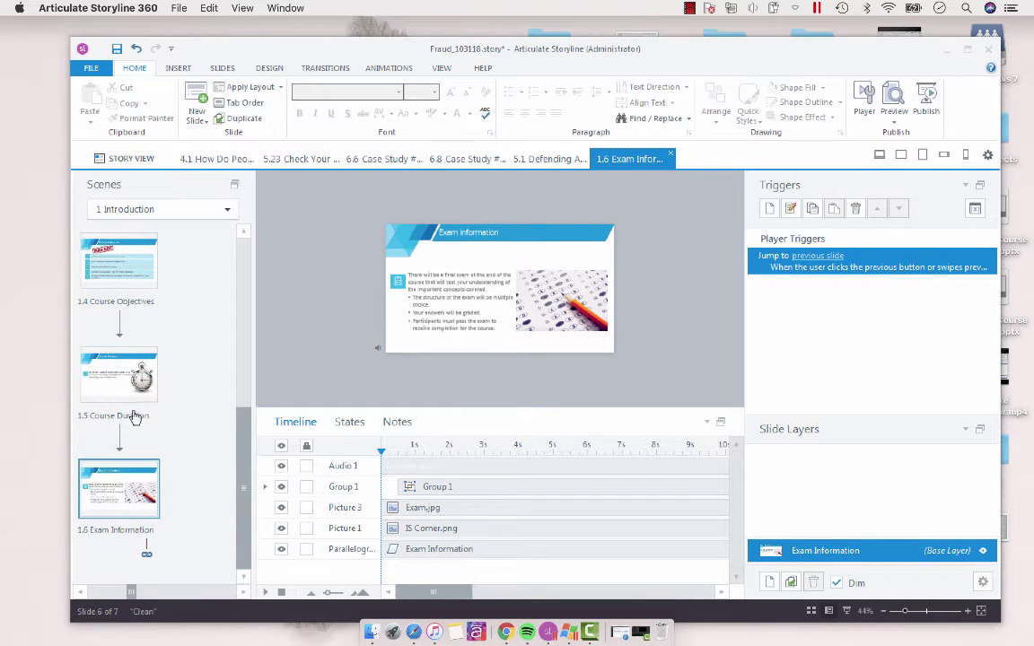
left_click(126, 366)
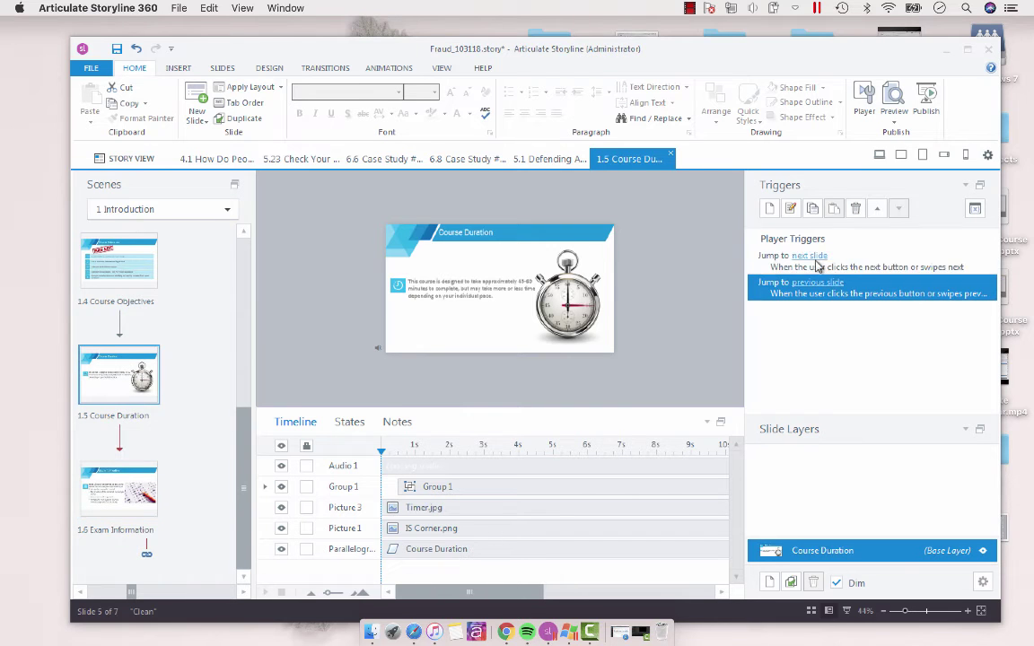
left_click(770, 261)
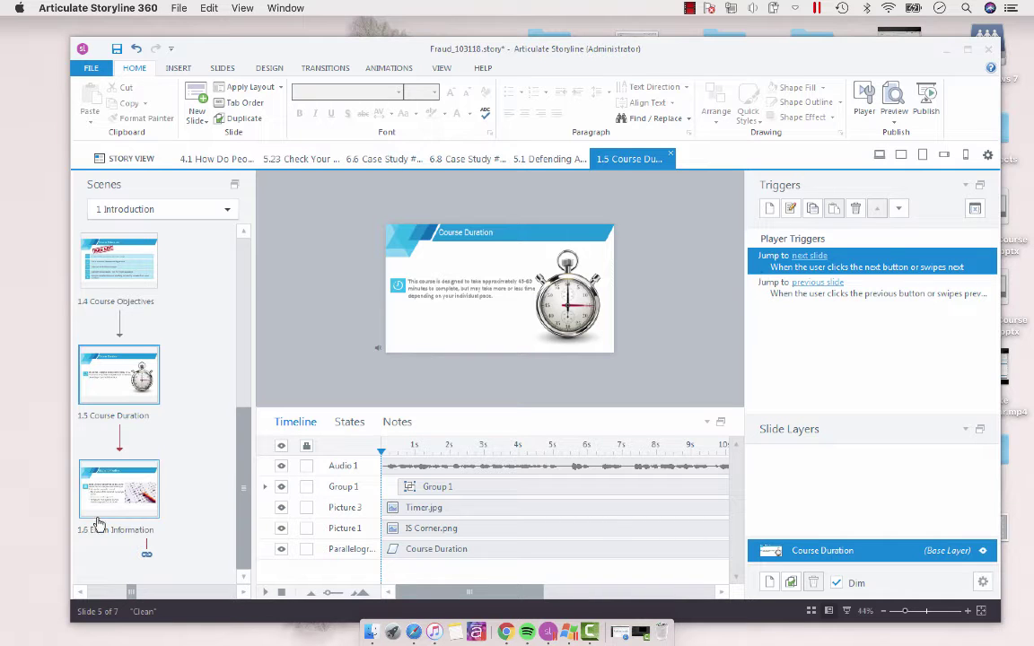
left_click(804, 258)
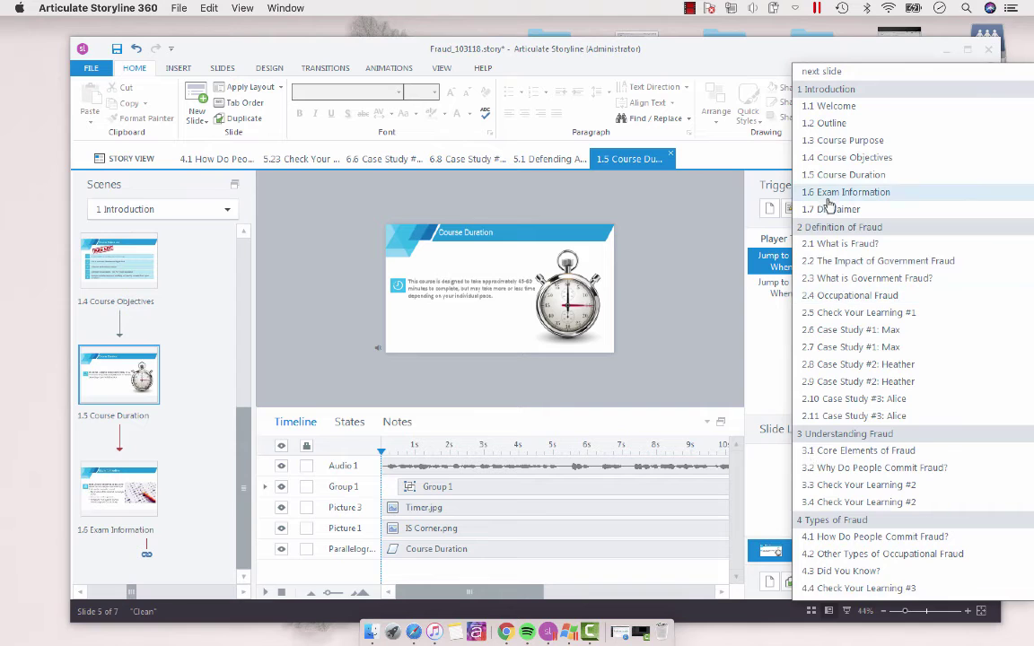
left_click(830, 209)
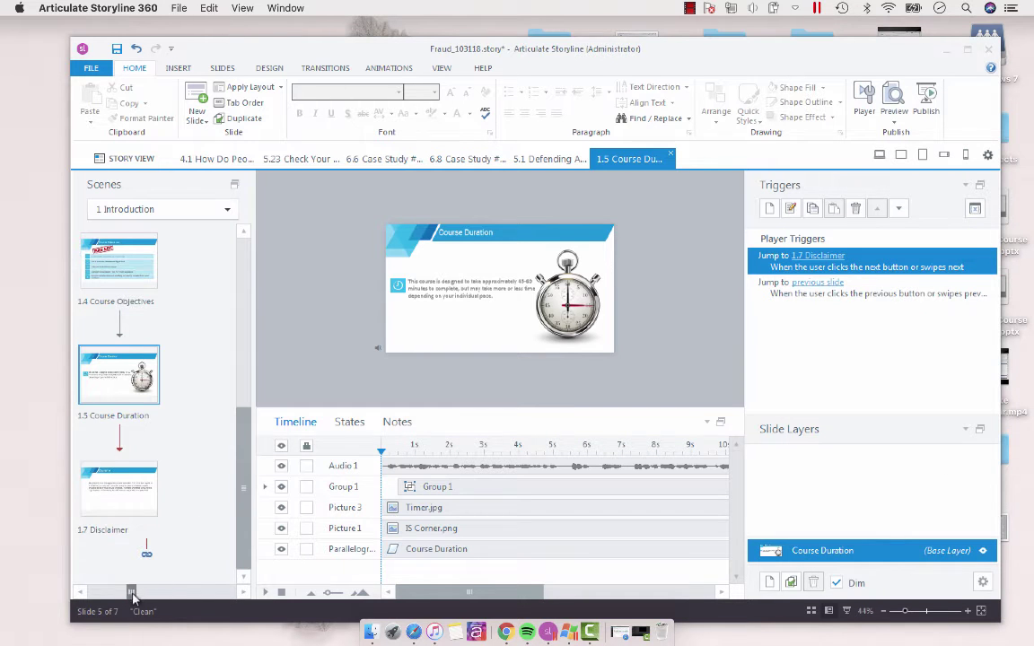
left_click_drag(133, 592, 240, 591)
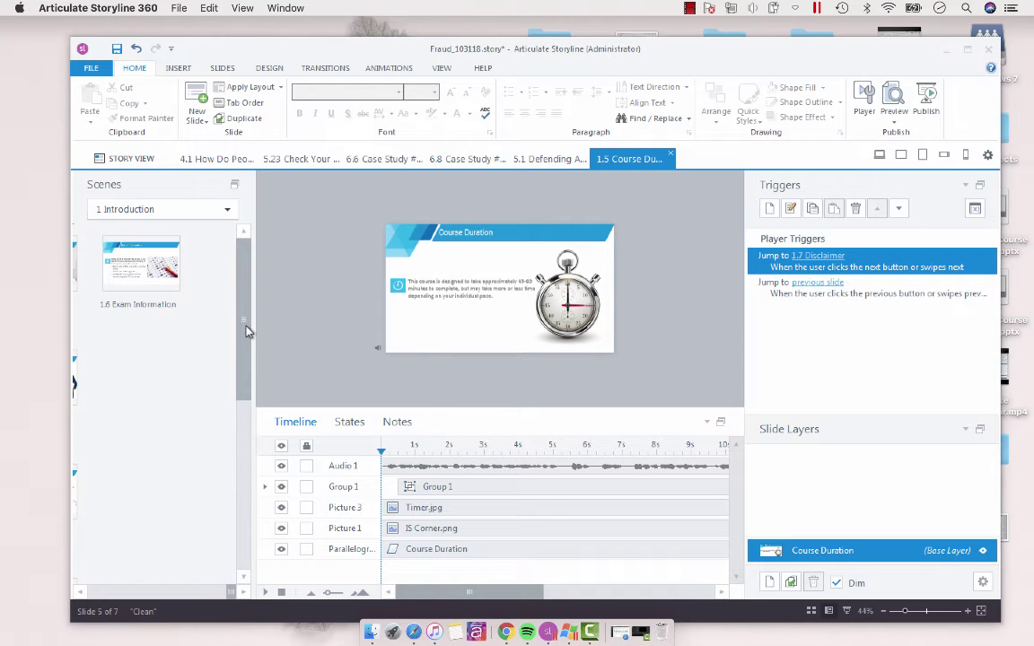
left_click_drag(245, 328, 94, 592)
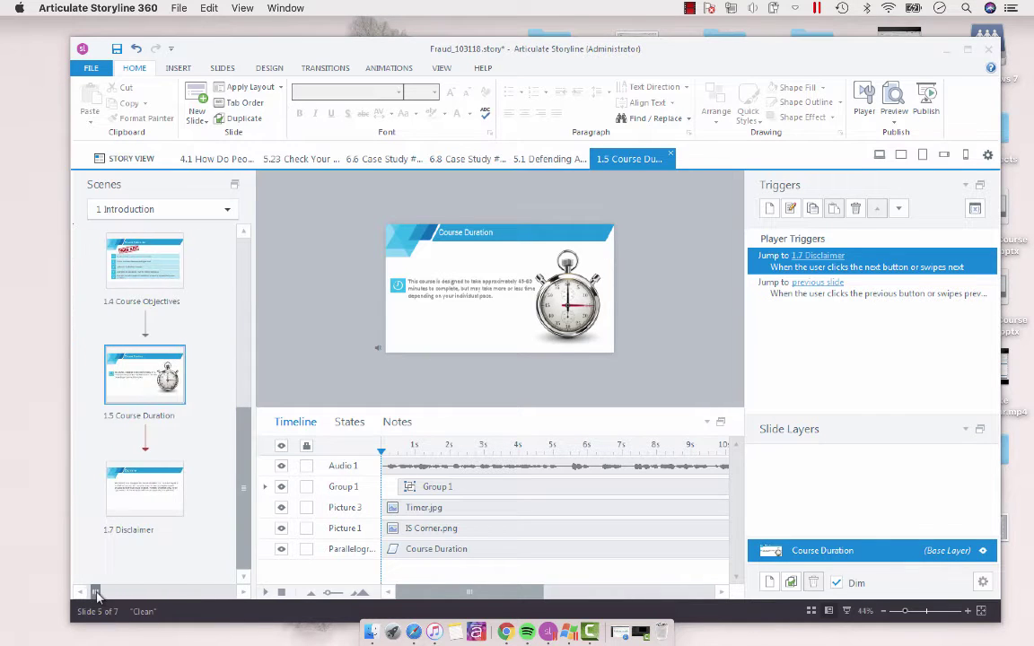
Step: Set 1.5 Course Duration's trigger back to jump to the next slide
left_click(813, 256)
scroll(843, 134, "up", 1)
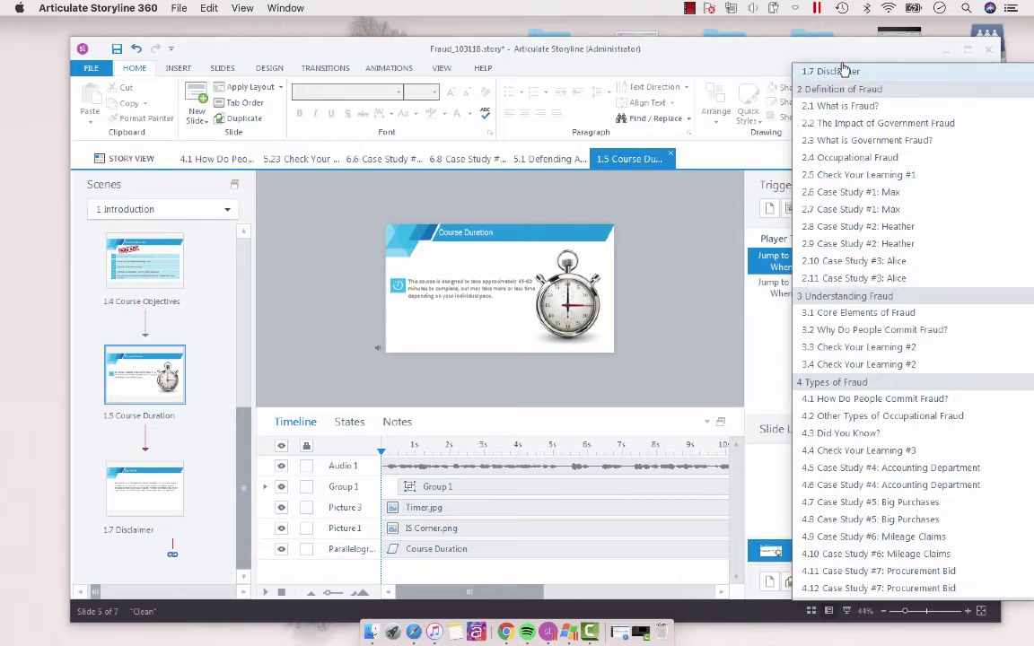
scroll(839, 94, "up", 3)
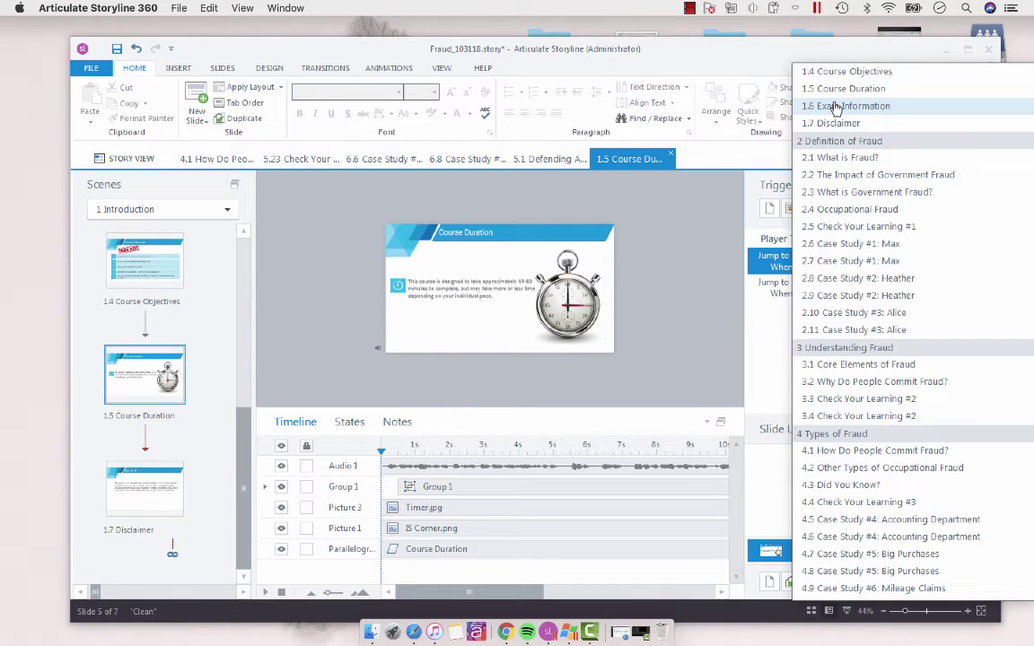
left_click(806, 135)
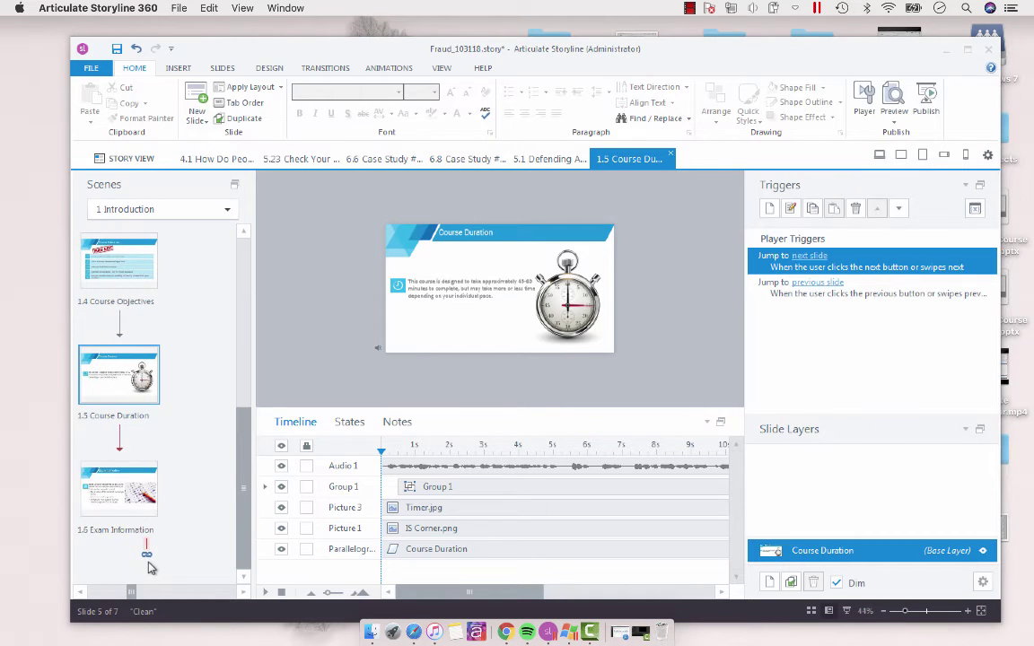
Step: Give 1.6 Exam Information a Jump to next slide trigger when the user clicks Next Button / Swipe Next
left_click(123, 466)
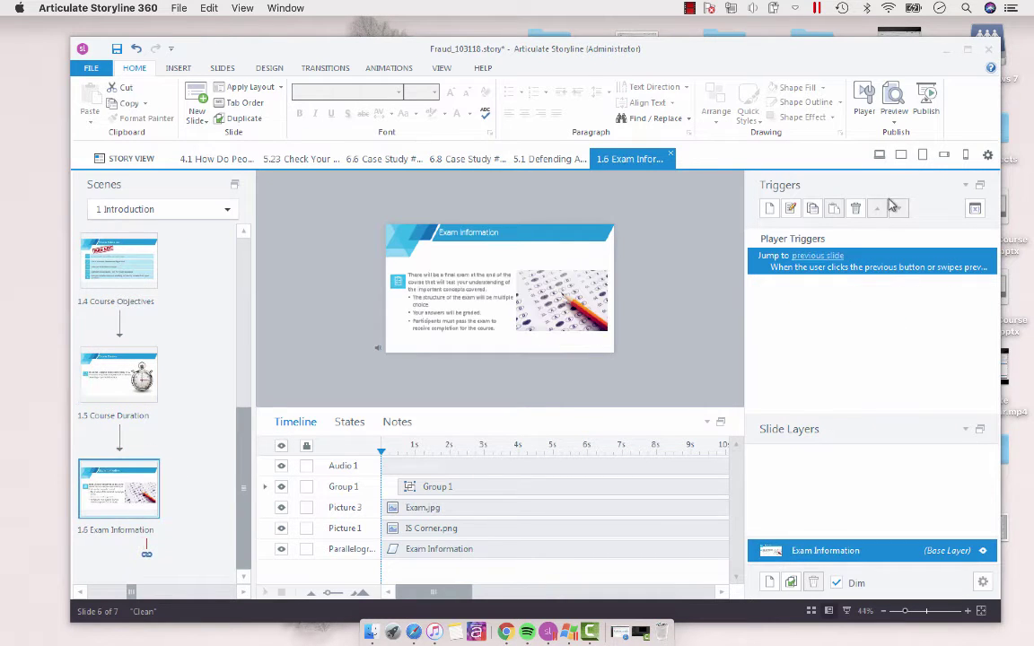
left_click(771, 208)
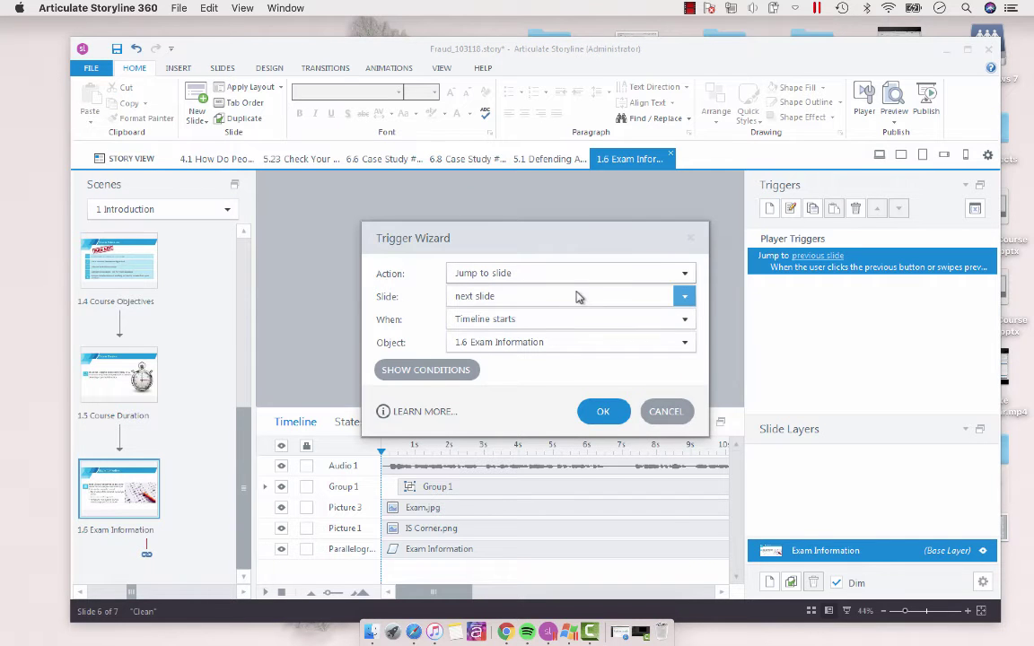
left_click(602, 411)
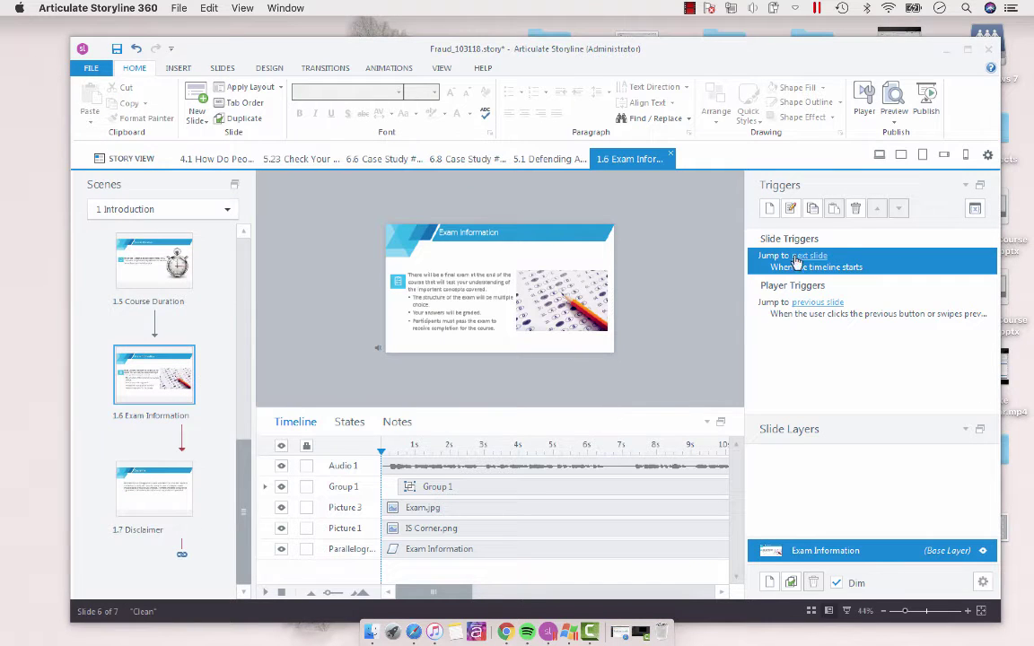
double_click(759, 269)
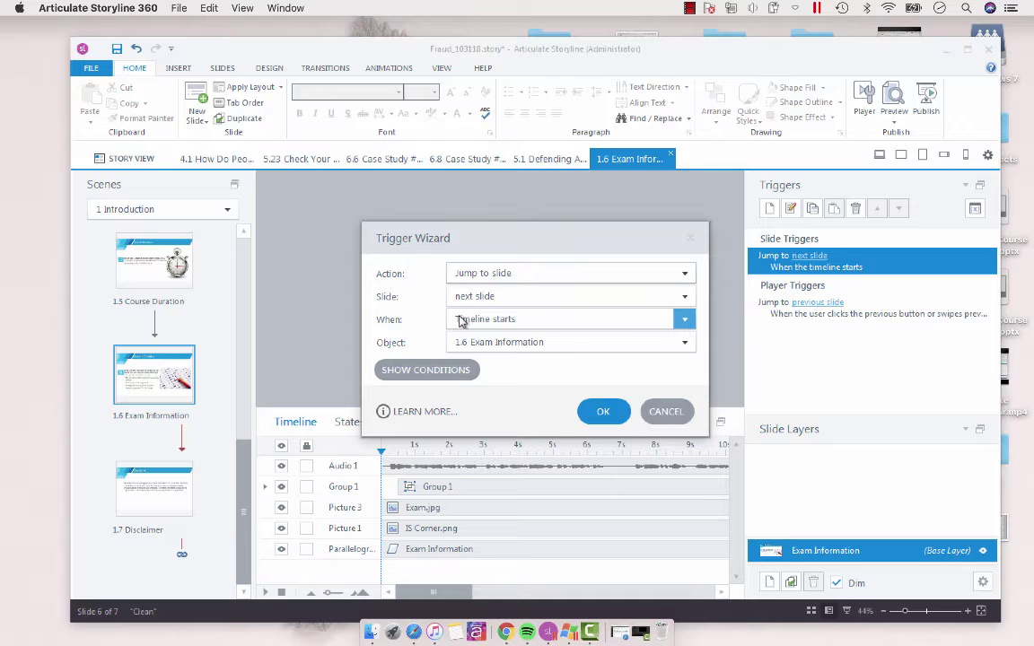
left_click(467, 321)
scroll(467, 323, "up", 5)
left_click(478, 153)
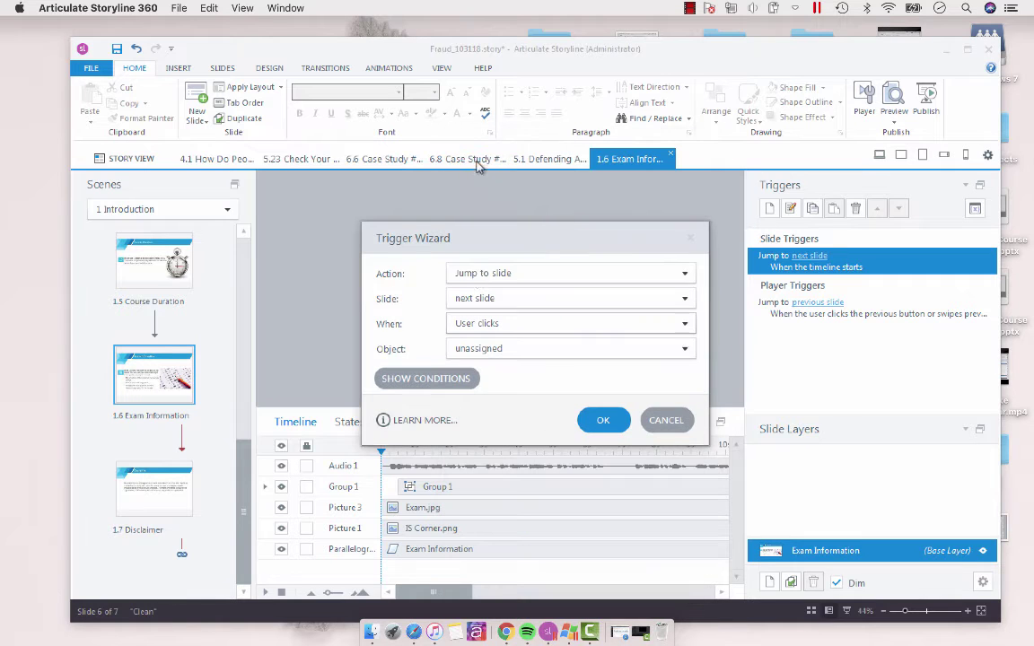
left_click(485, 348)
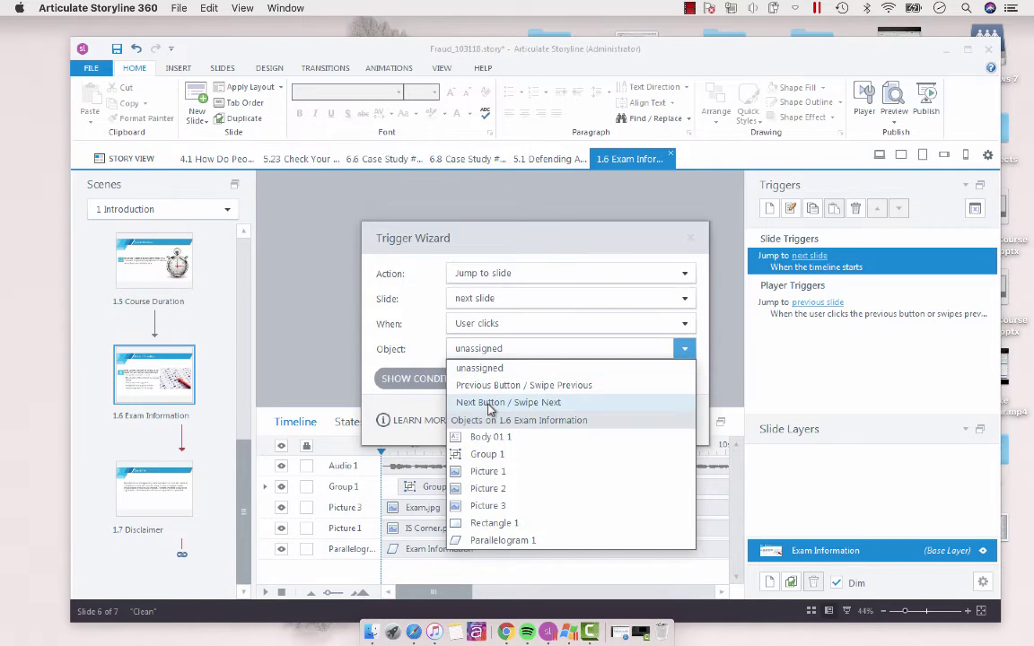
left_click(493, 399)
left_click(596, 418)
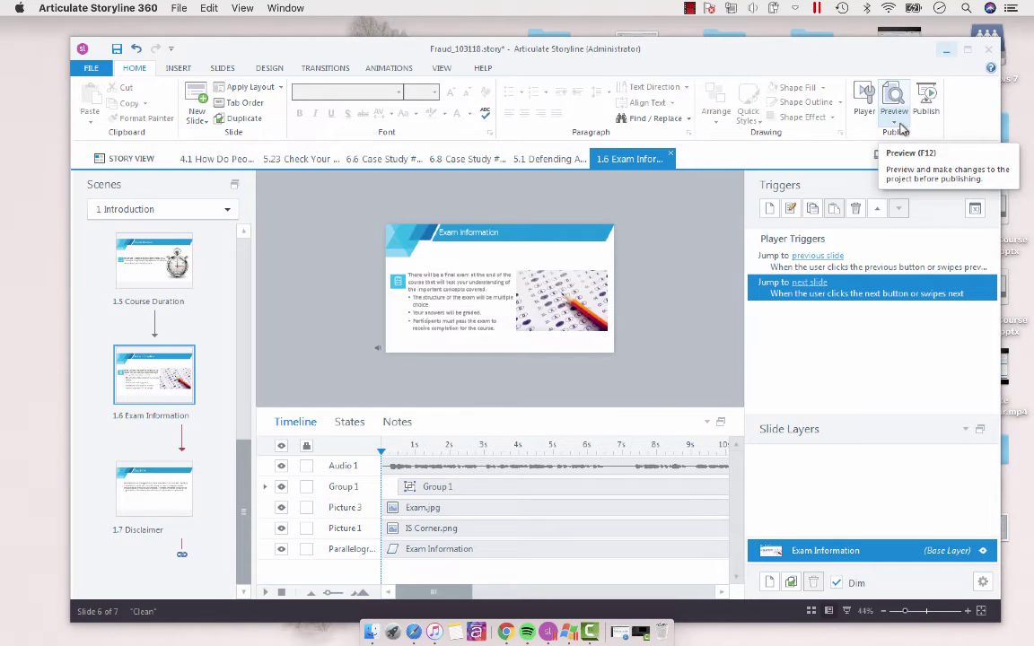
left_click(902, 130)
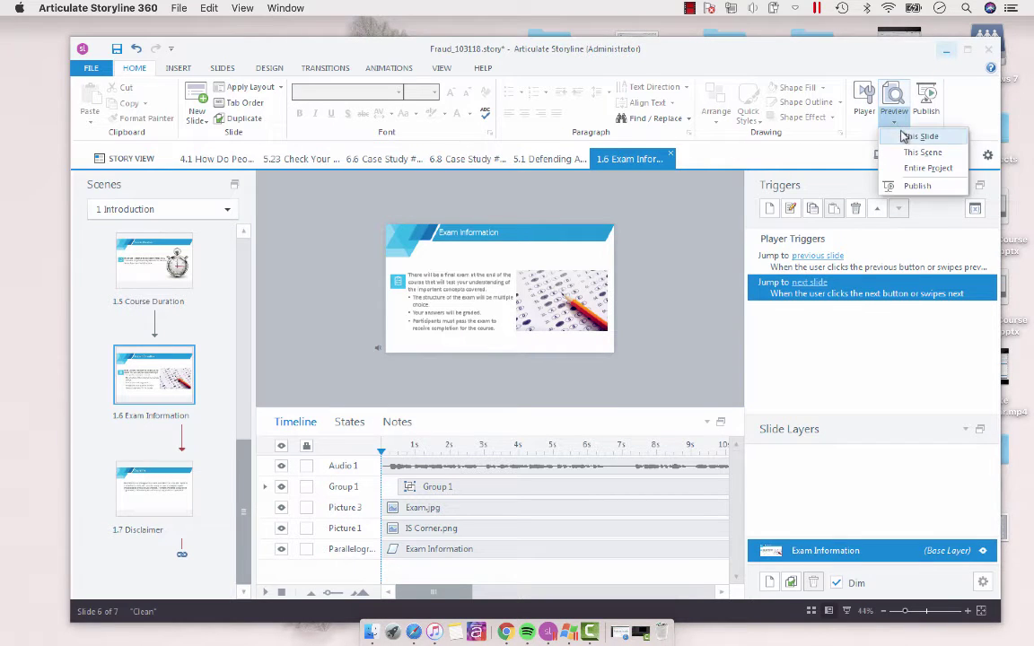
left_click(908, 154)
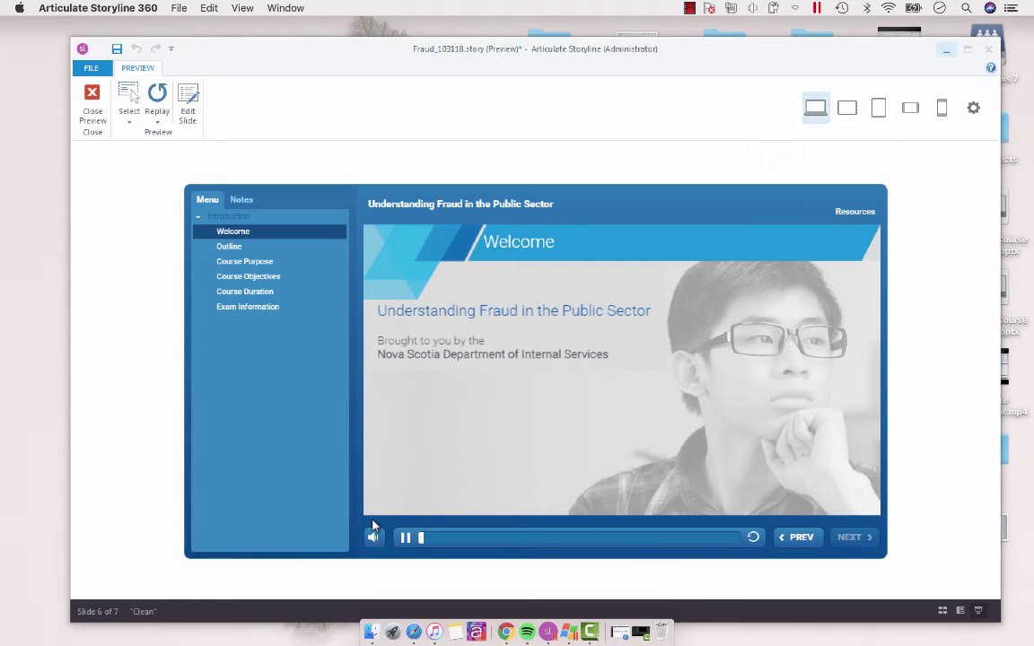
mouse_move(373, 535)
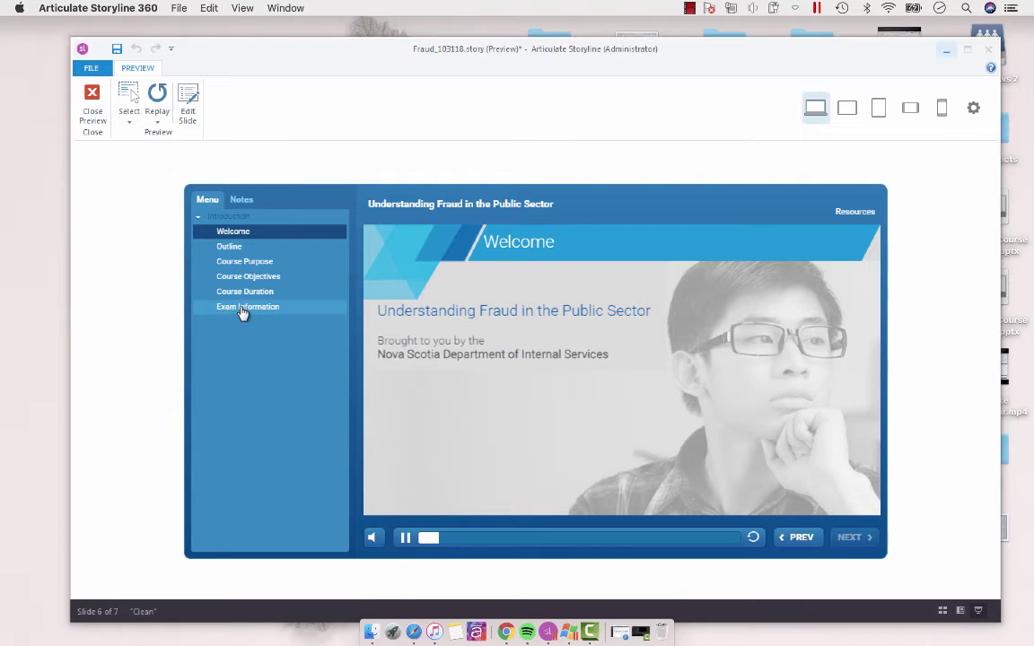
left_click(735, 539)
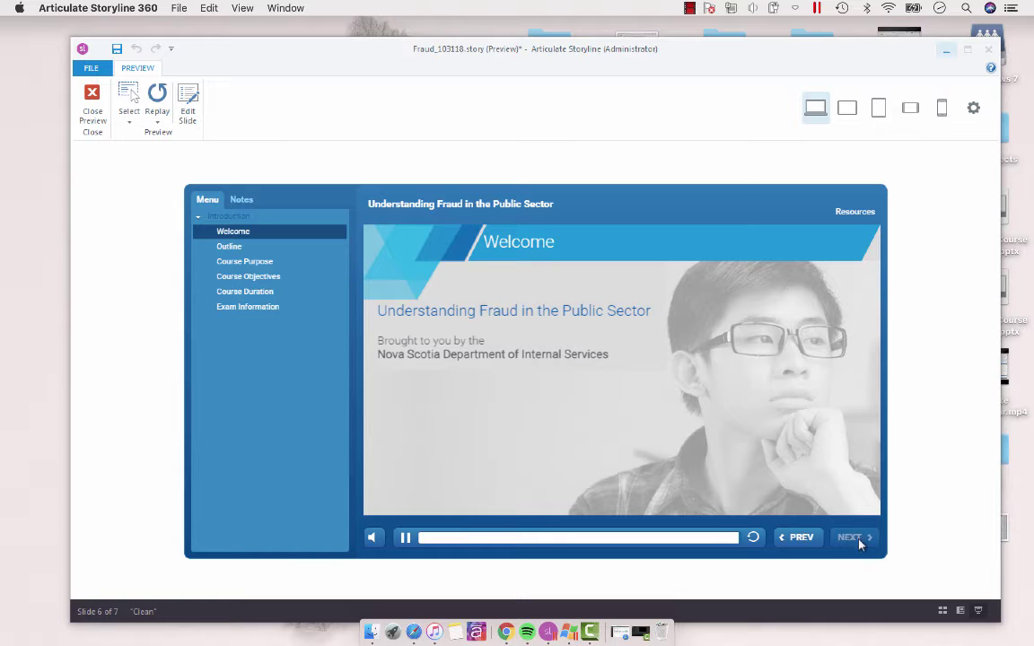
left_click(855, 540)
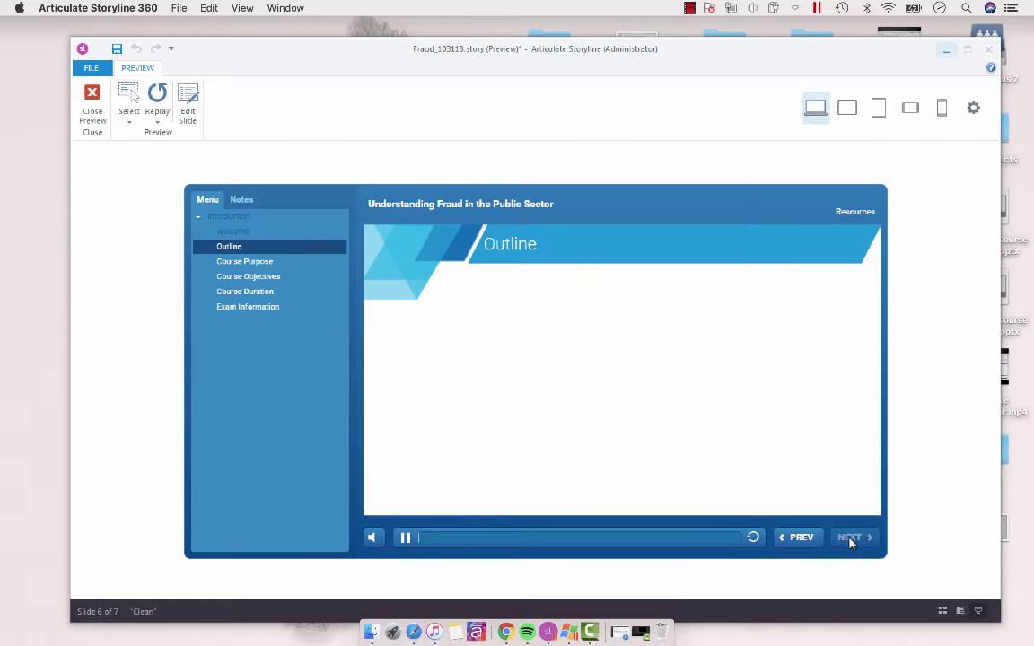
left_click(741, 539)
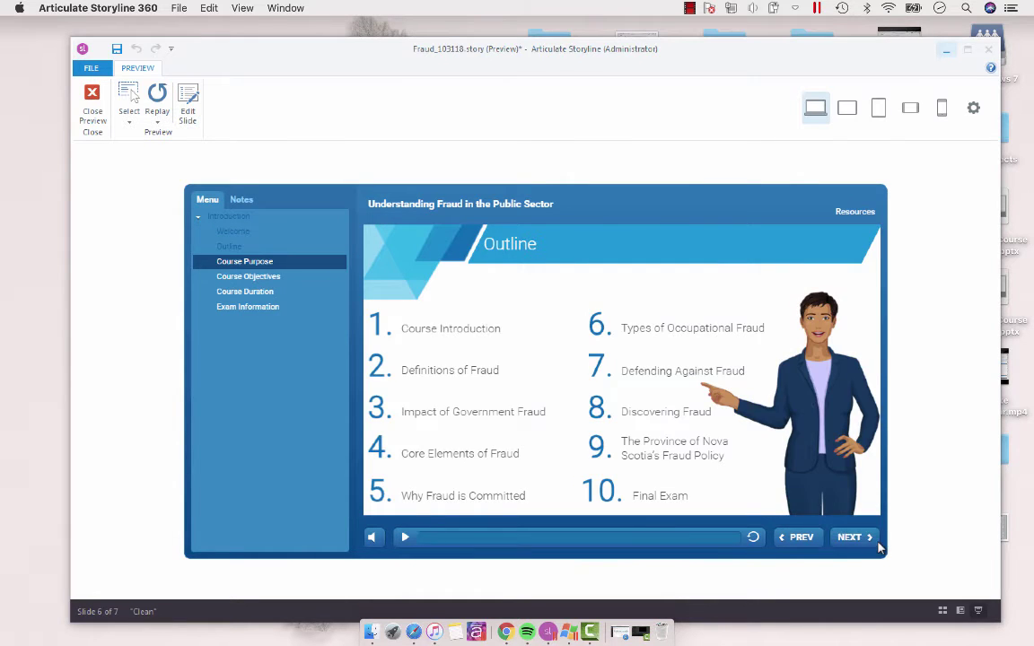
left_click(742, 540)
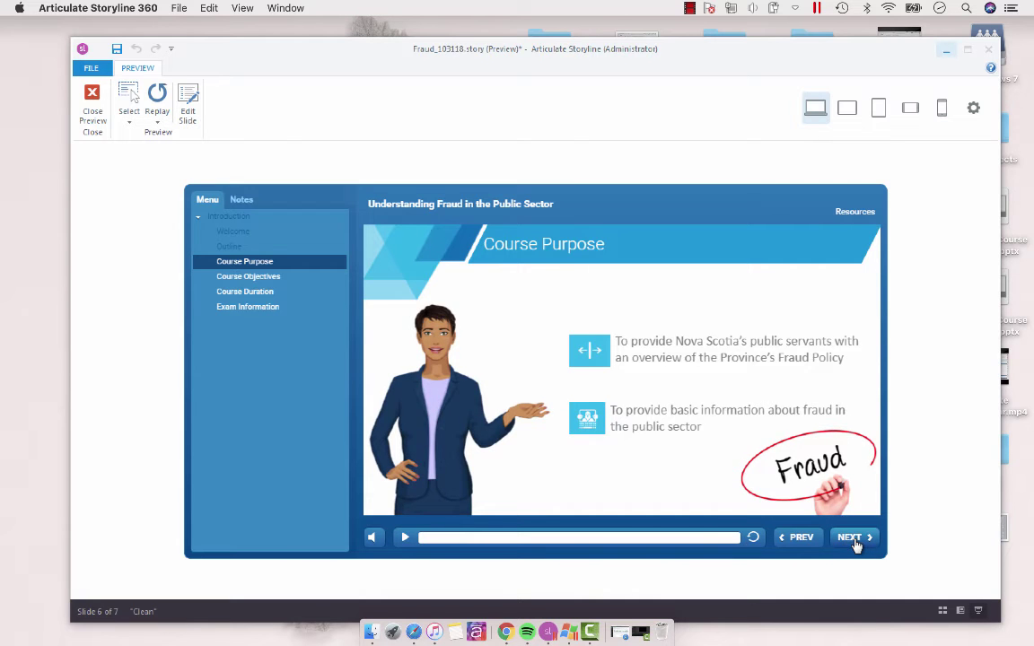
left_click(853, 539)
left_click(741, 540)
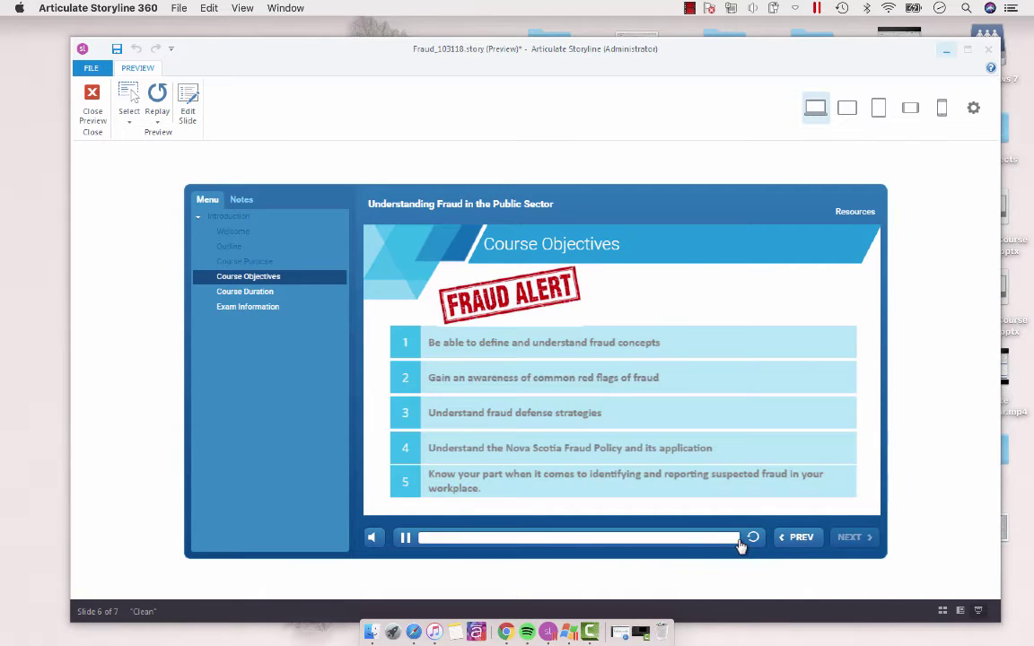
left_click(853, 538)
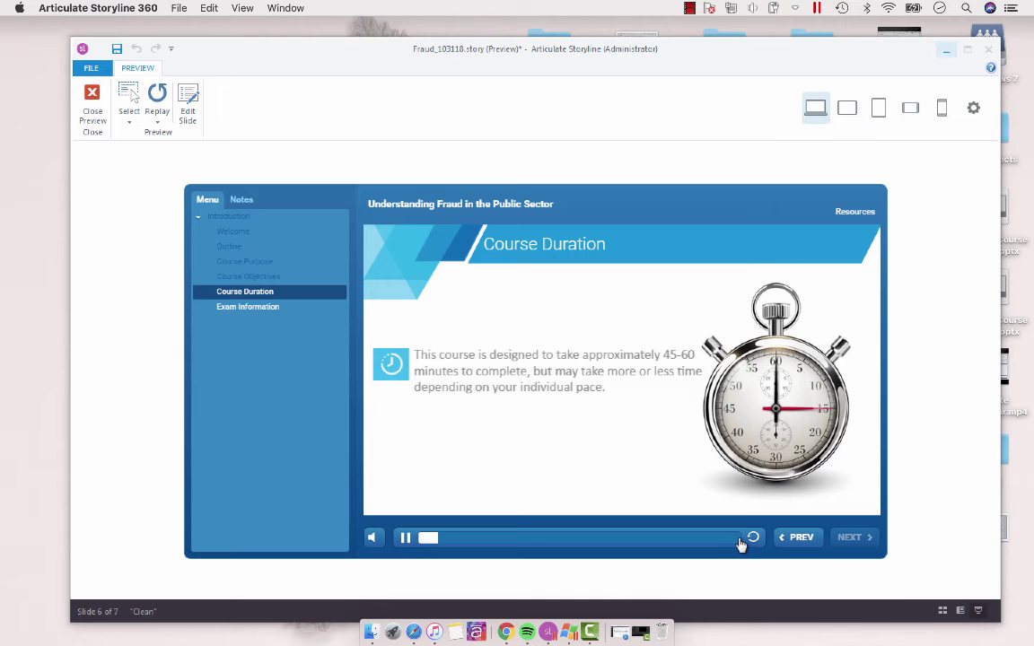
left_click(741, 540)
left_click(853, 538)
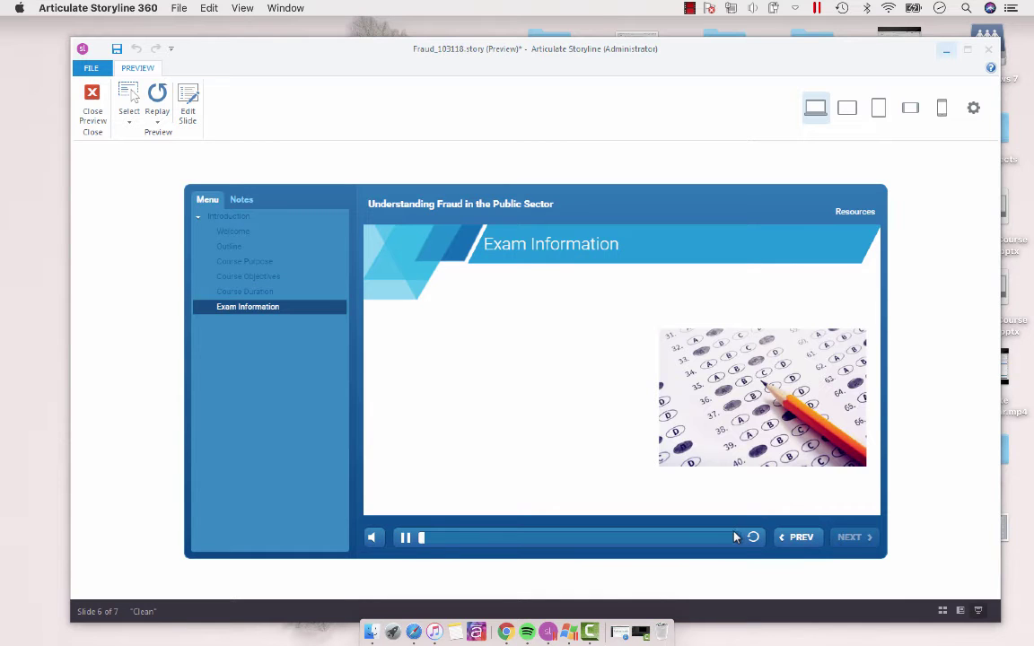
left_click(739, 539)
left_click(845, 537)
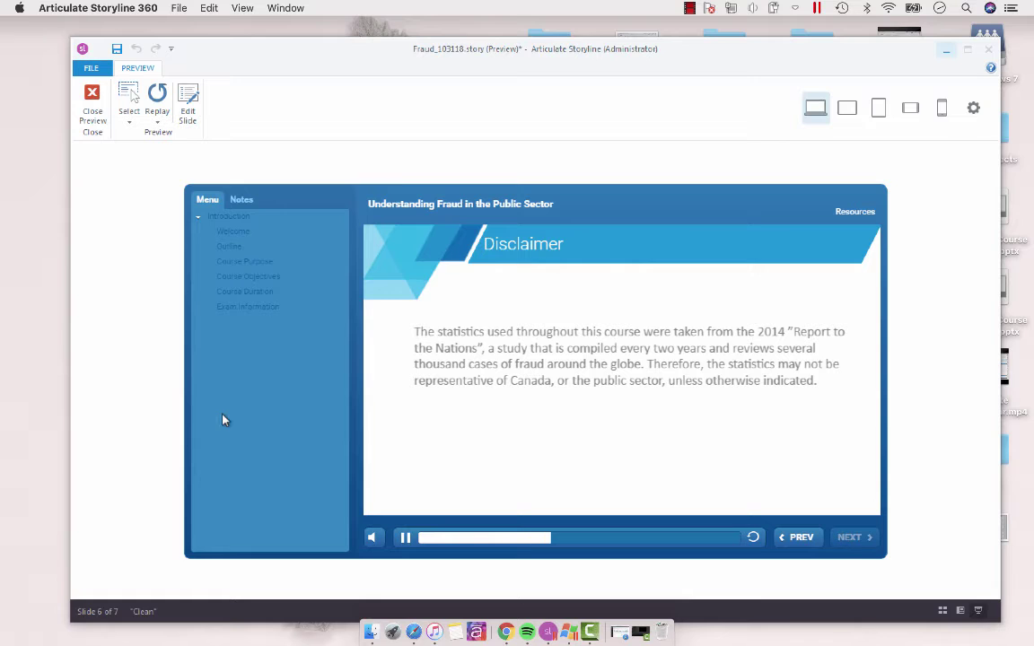
left_click(92, 100)
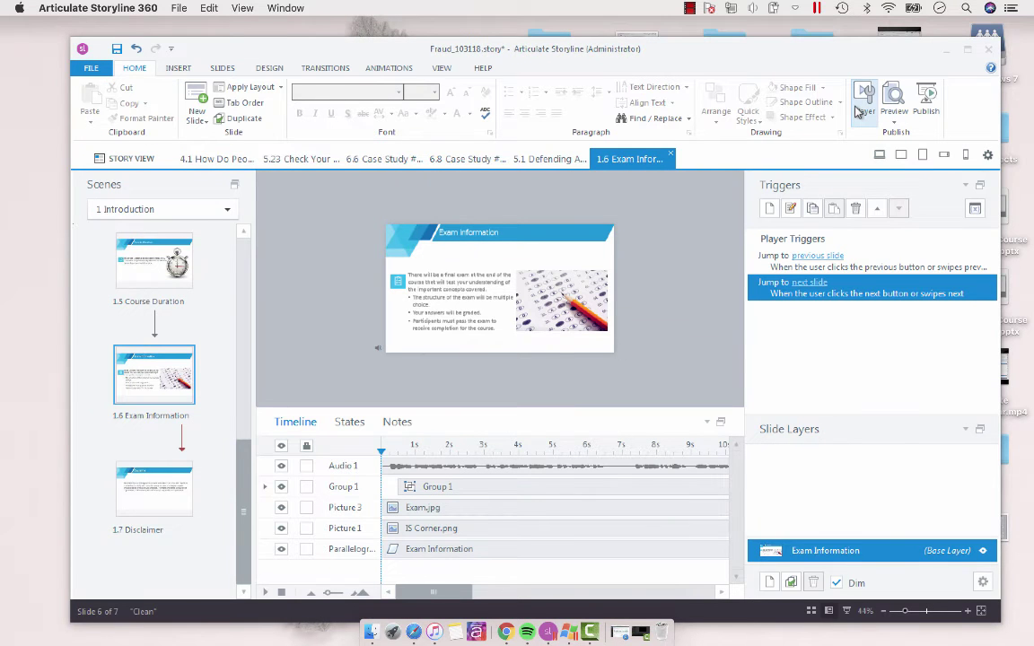
Step: Reopen PSC_Player's Player Properties on the Menu tree, starting at 1 Introduction
left_click(859, 106)
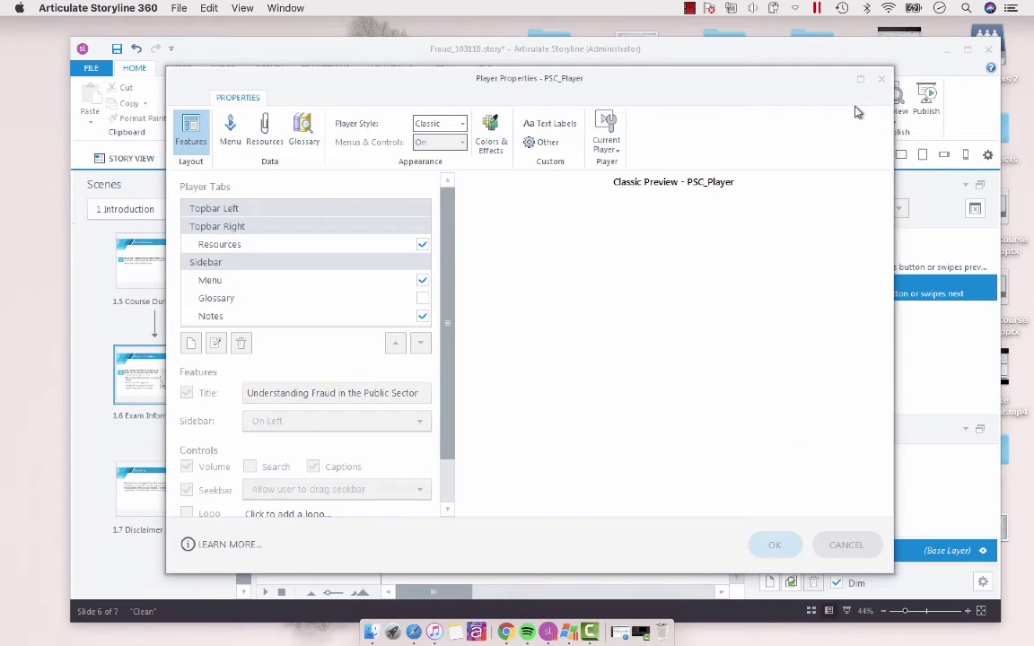
left_click(228, 144)
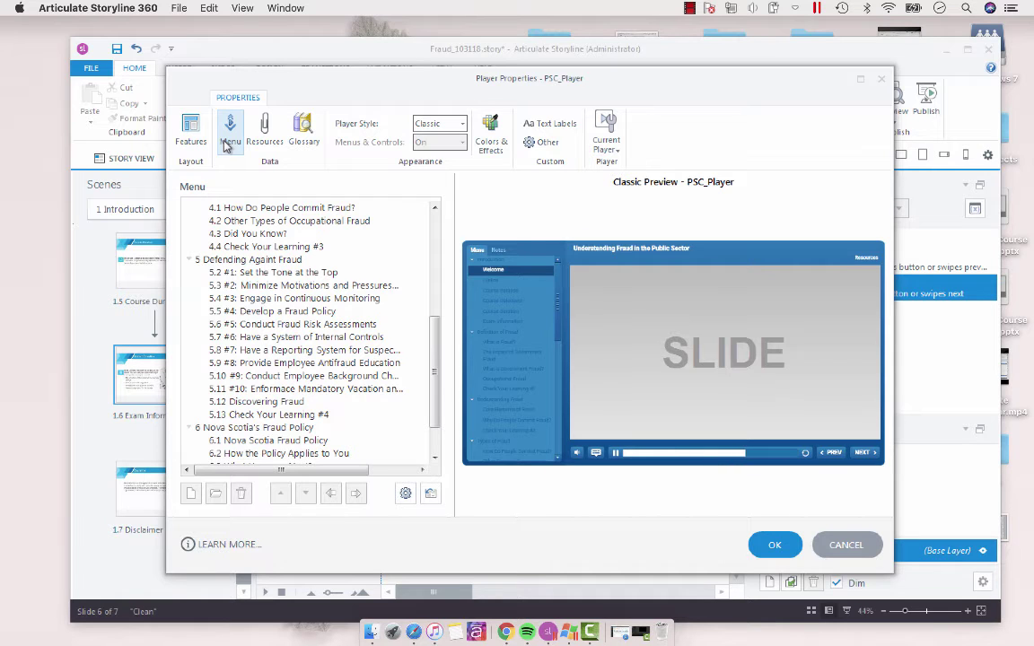
left_click(437, 254)
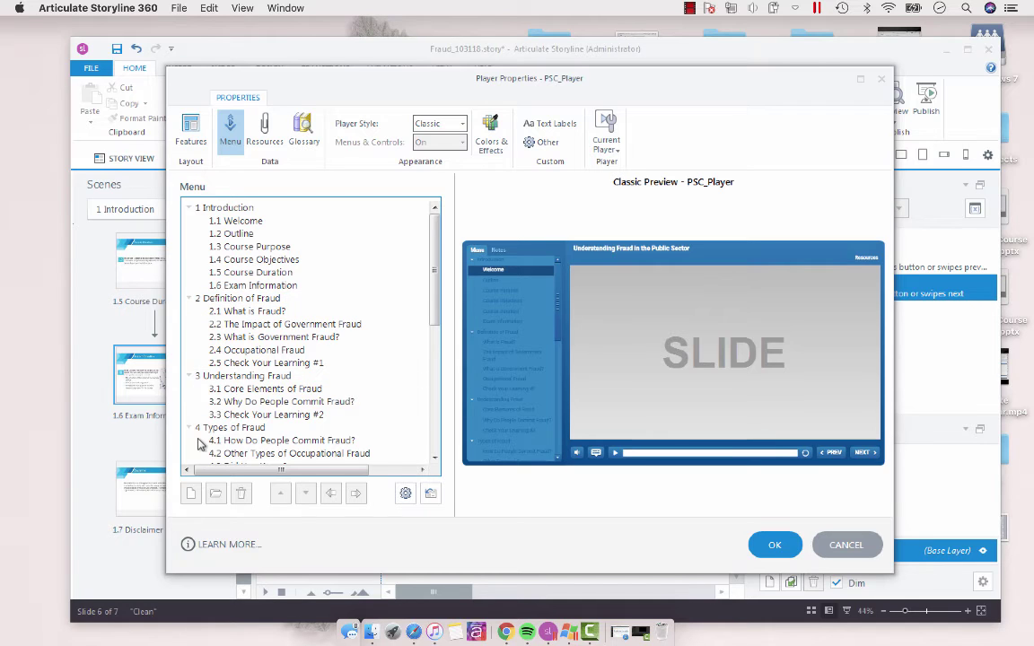
Step: Promote 1.1 Welcome out of Introduction, then move it back above Outline
left_click(214, 210)
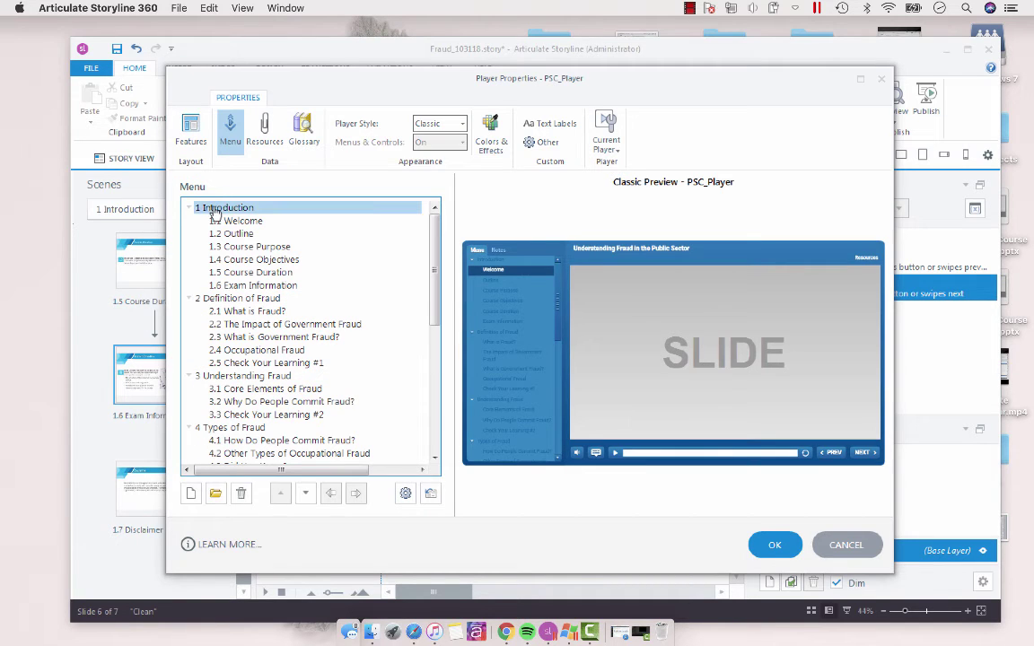
left_click(235, 220)
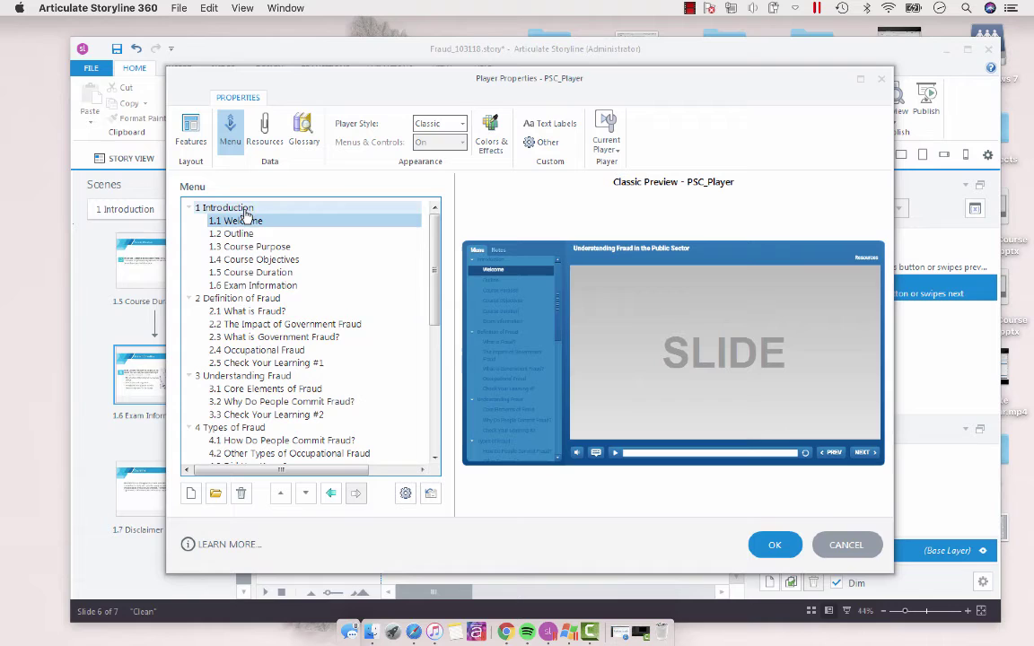
left_click(331, 495)
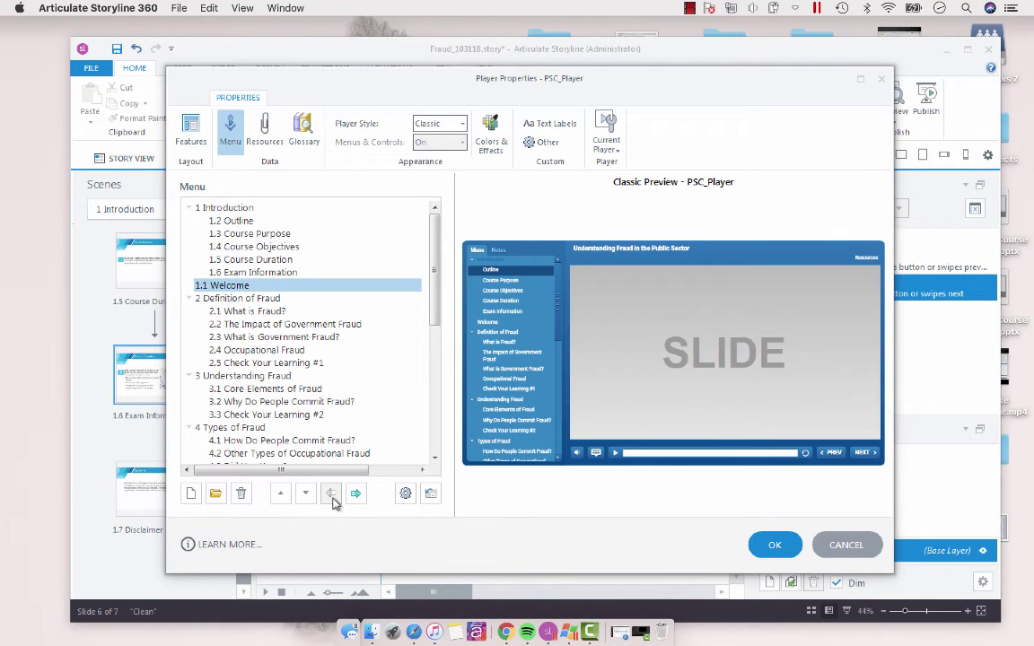
left_click(280, 493)
left_click(280, 493)
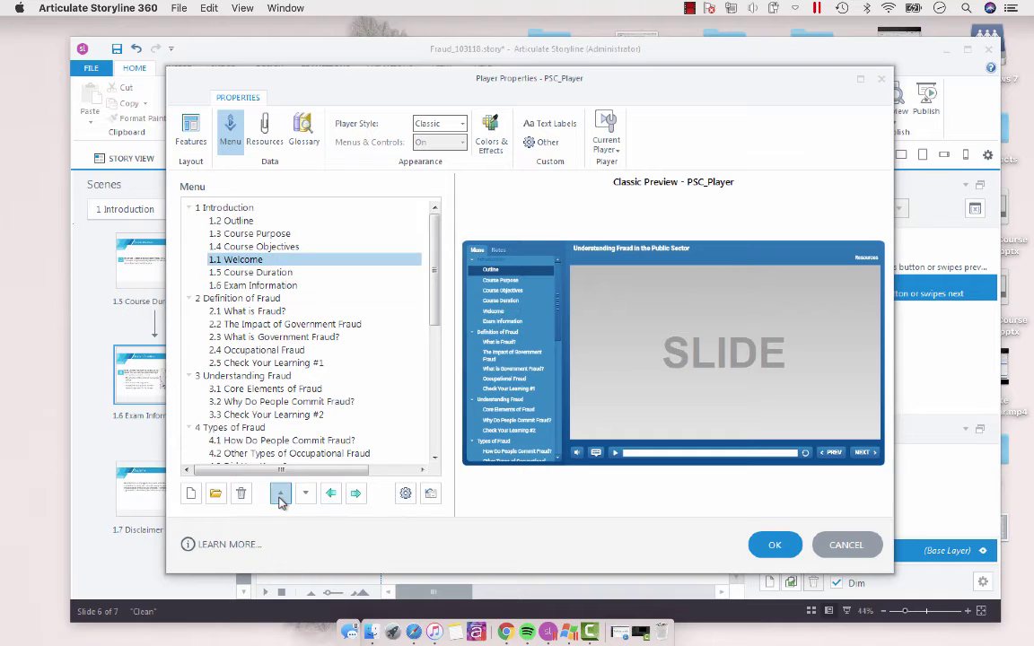
left_click(280, 493)
left_click(280, 493)
left_click(280, 498)
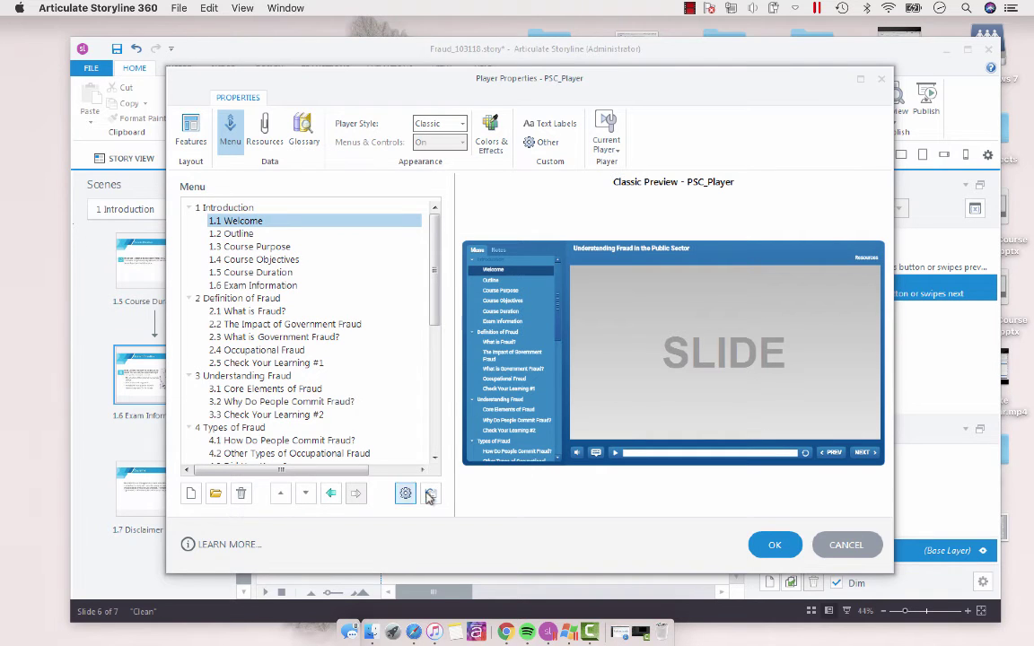
Step: Delete the 1 Introduction heading, choosing KEEP so its child slides stay
left_click(236, 207)
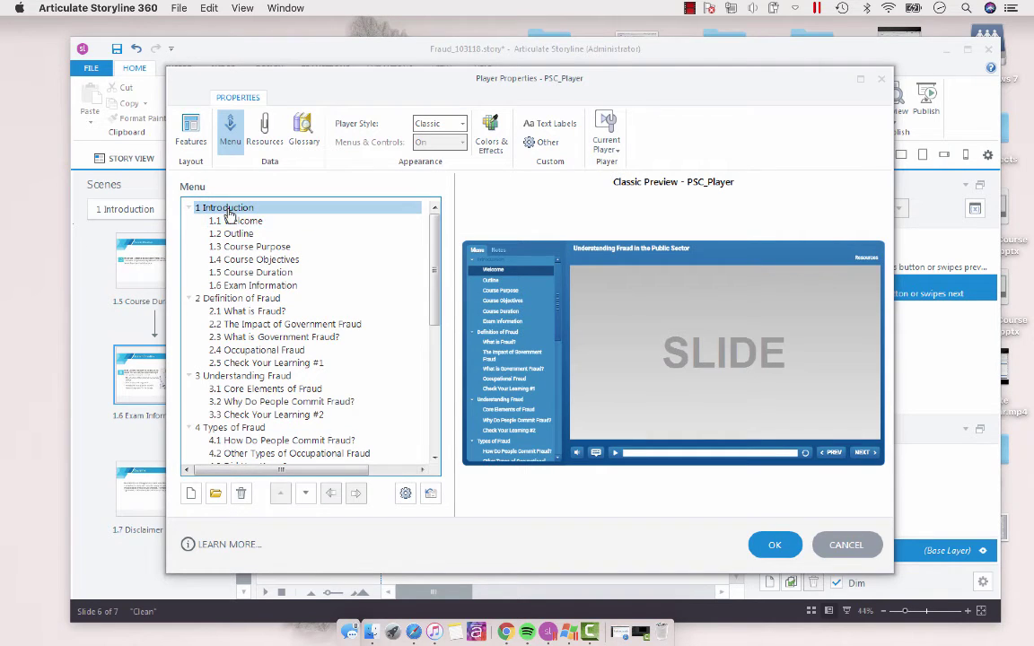
left_click(241, 498)
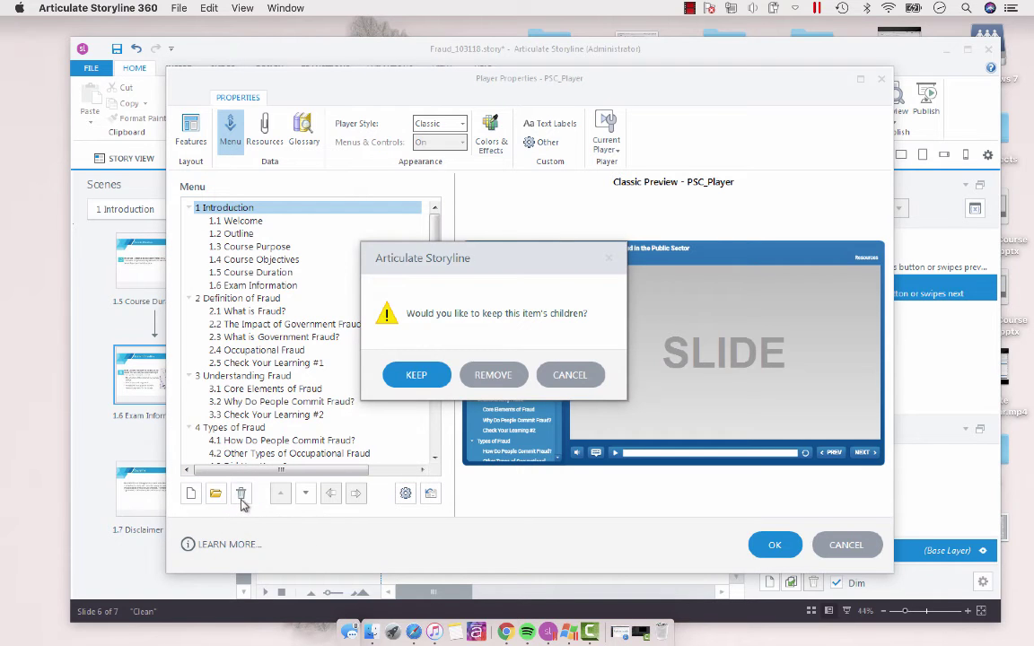
left_click(419, 377)
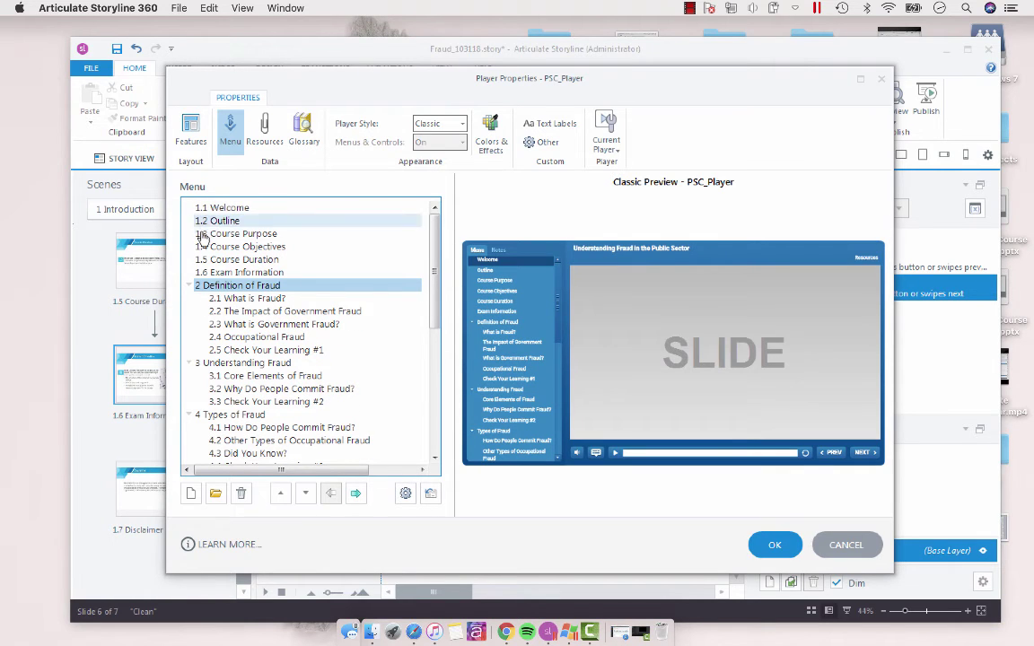
Step: Insert the whole Introduction scene, with its slides, as a menu item
left_click(192, 493)
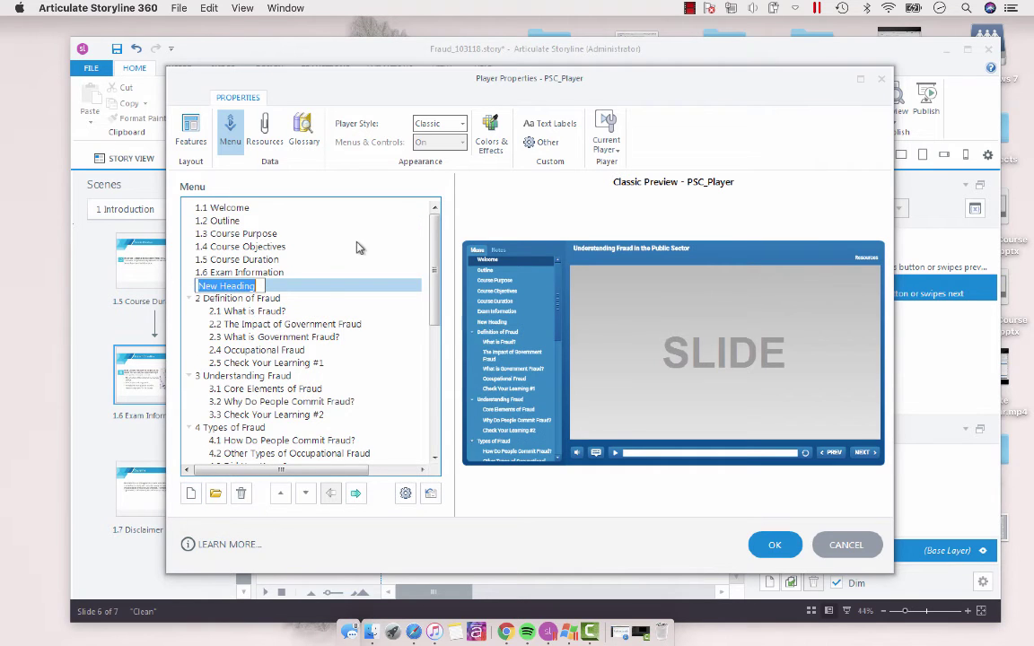
left_click(240, 494)
left_click(217, 495)
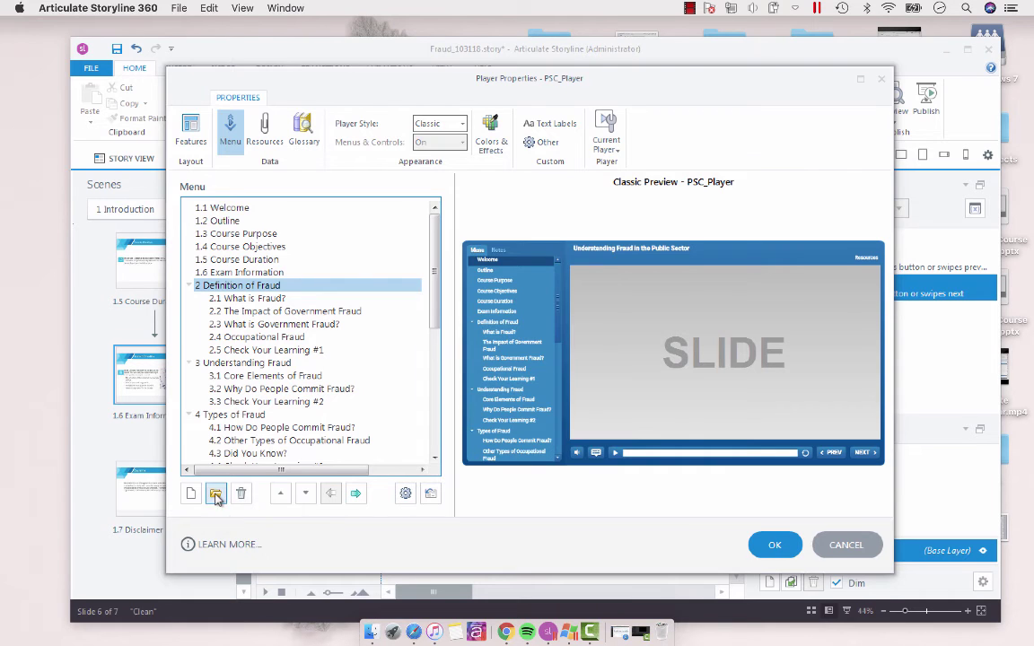
left_click(457, 172)
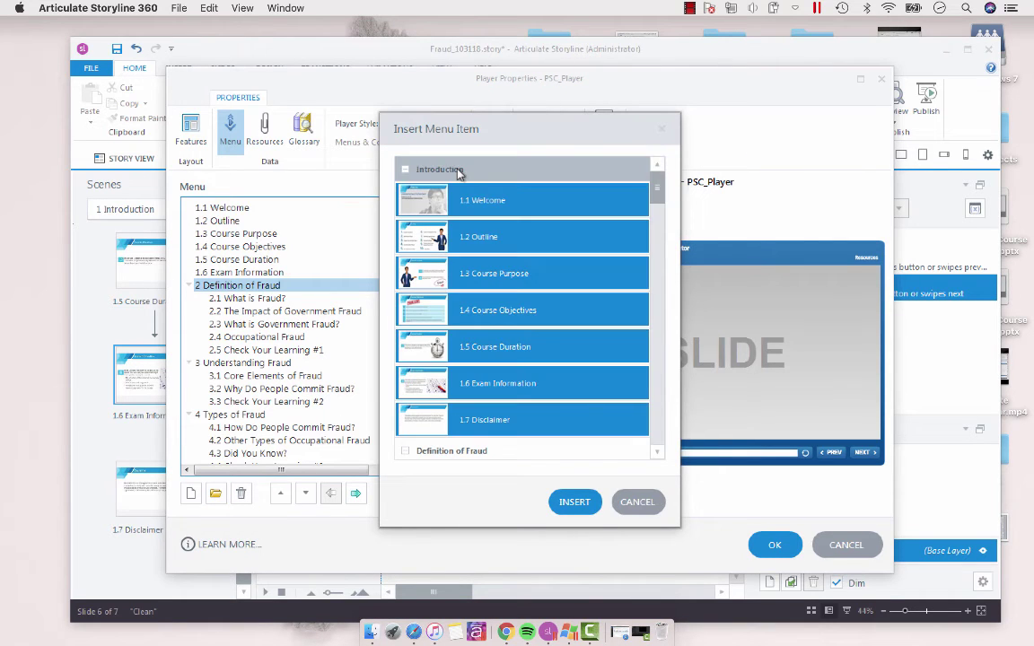
left_click(554, 419)
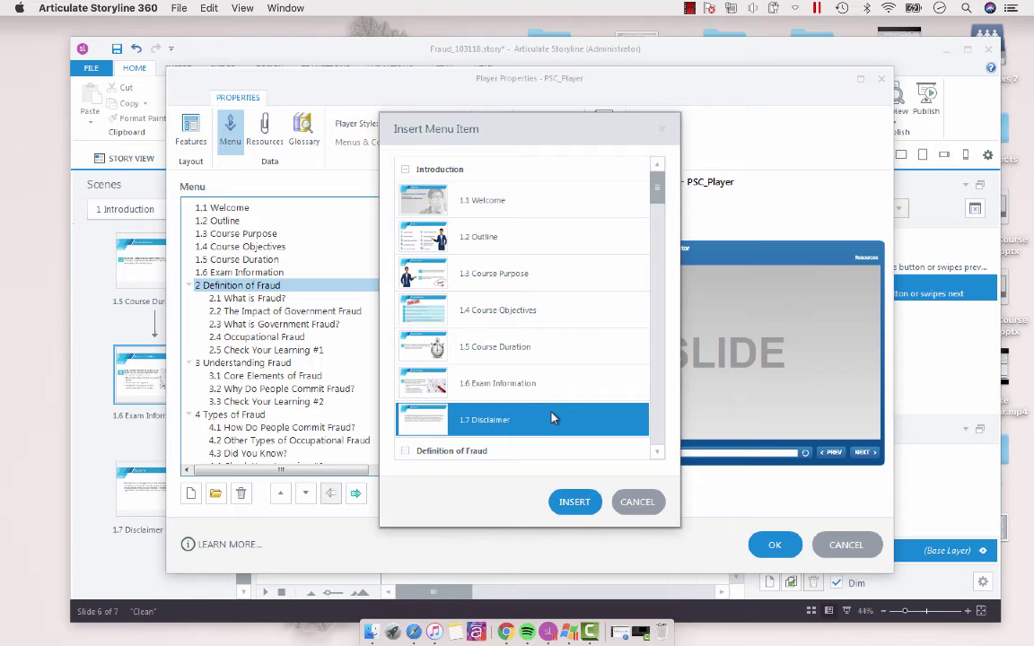
left_click(482, 171)
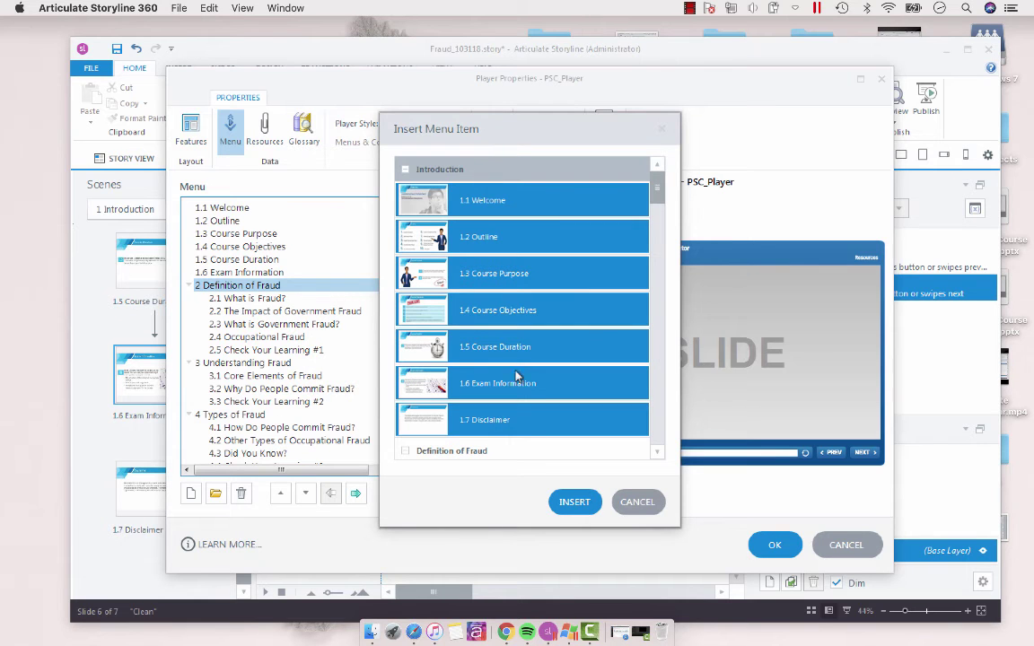
left_click(582, 505)
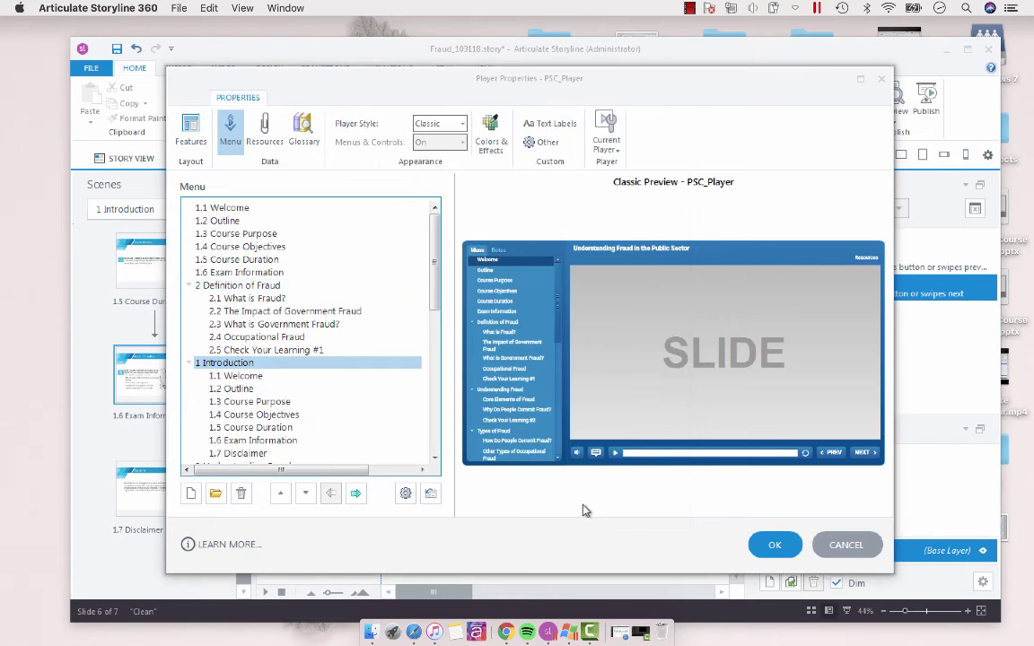
Step: Move the inserted Introduction section to the top, above Definition of Fraud
left_click(280, 493)
left_click(280, 493)
left_click(280, 494)
left_click(280, 493)
left_click(280, 493)
left_click(280, 493)
left_click(280, 493)
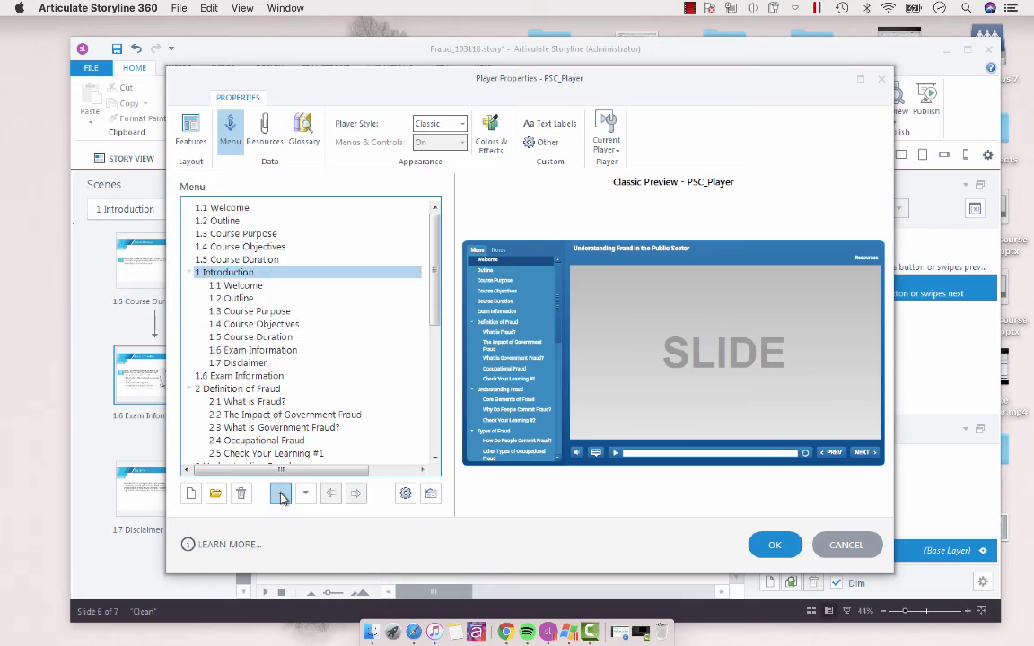
left_click(280, 493)
left_click(280, 494)
left_click(280, 493)
left_click(280, 493)
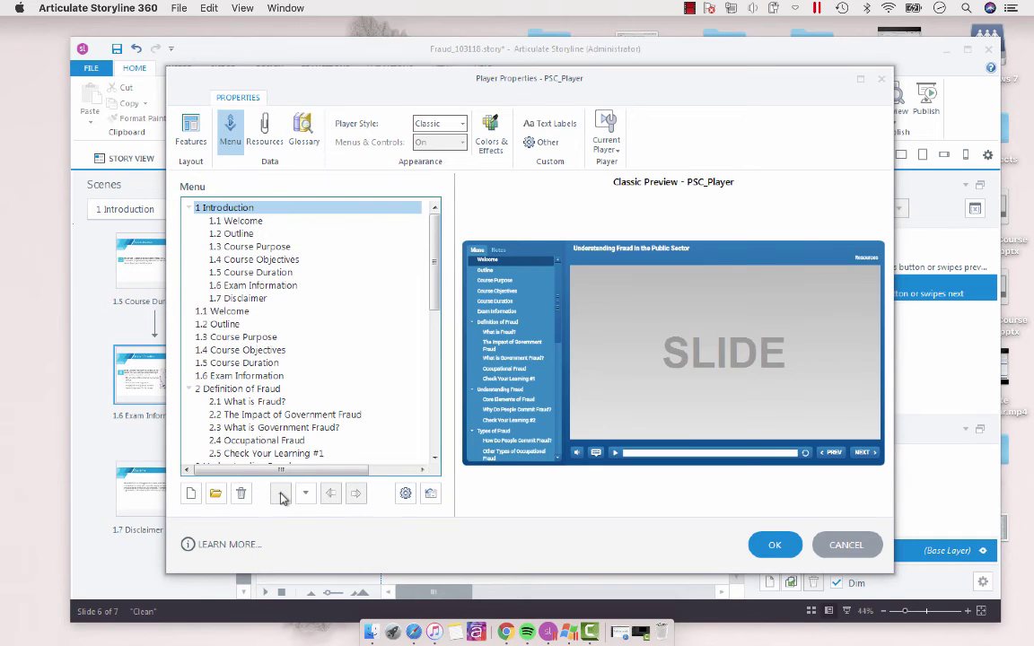
Step: Delete the leftover duplicate entries from Welcome through Exam Information
left_click(223, 312)
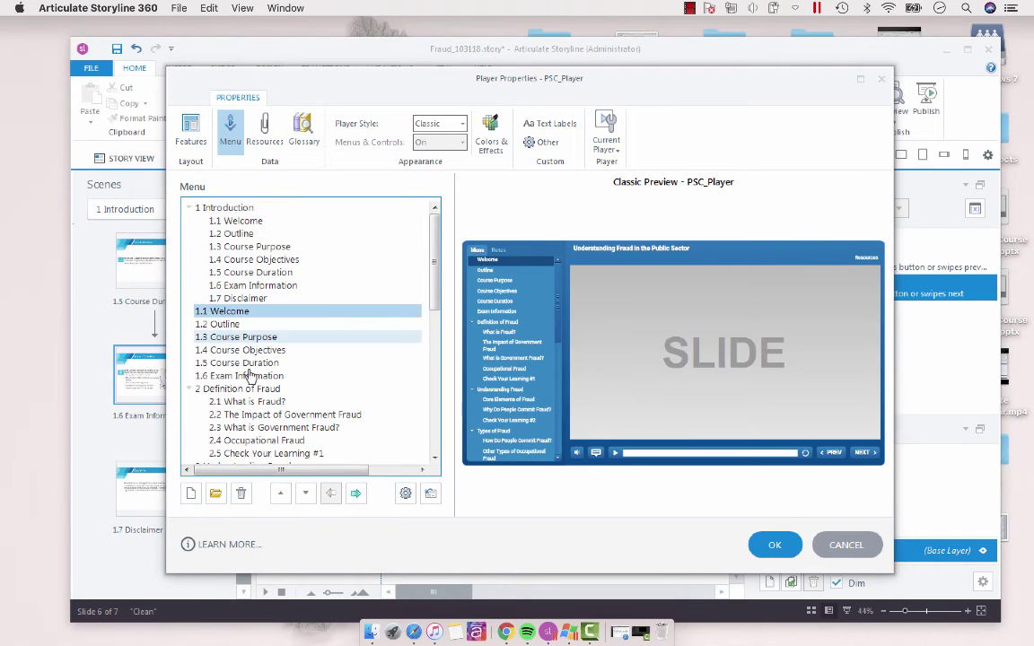
left_click(241, 494)
left_click(240, 495)
left_click(241, 495)
left_click(241, 495)
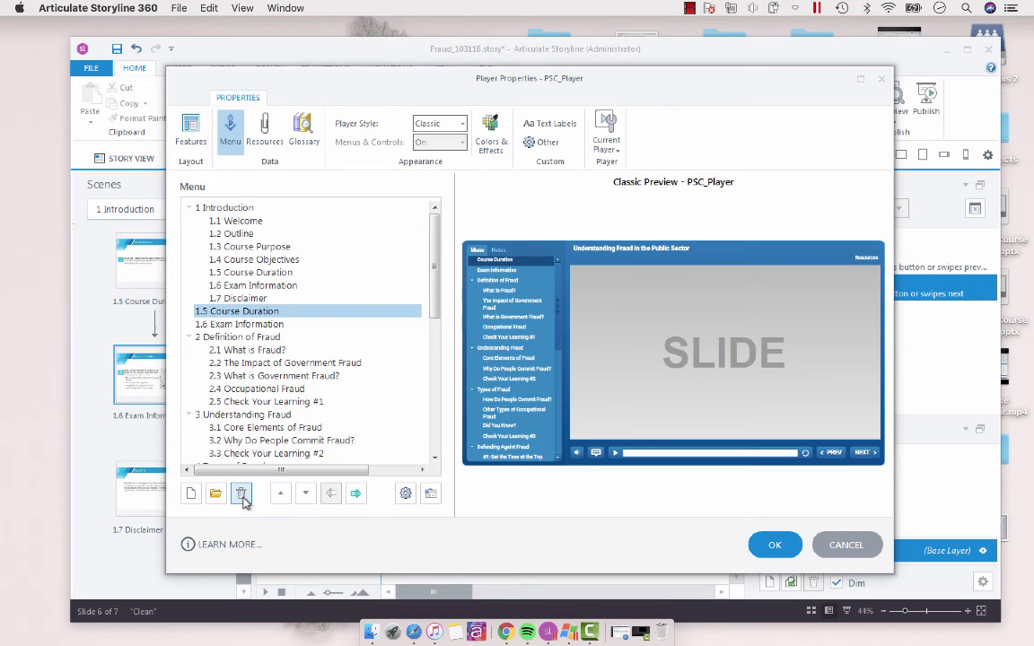
left_click(241, 495)
left_click(241, 494)
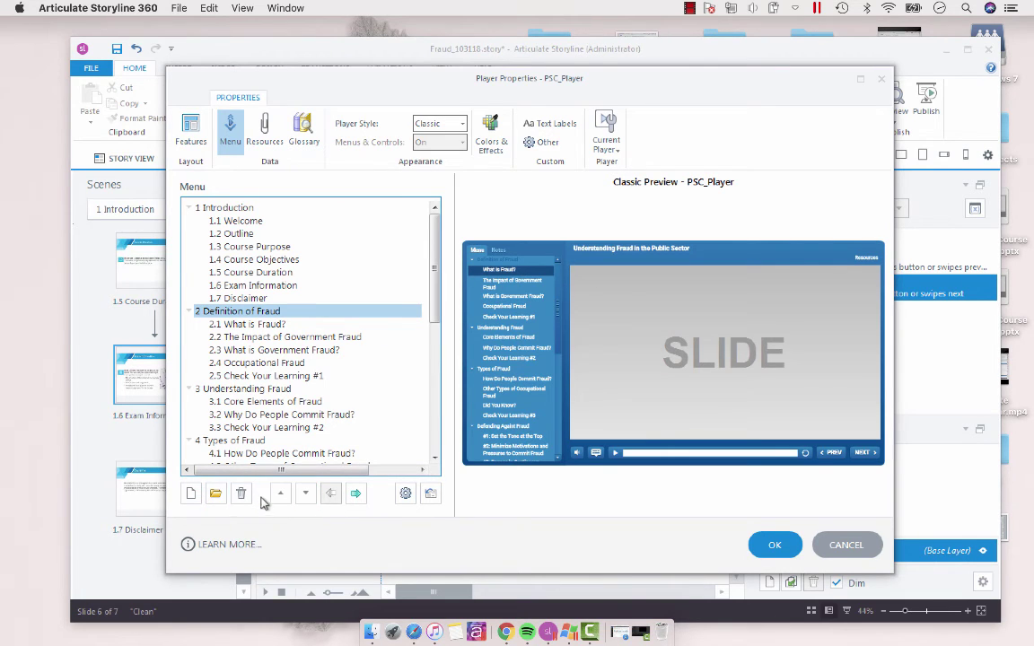
left_click(196, 501)
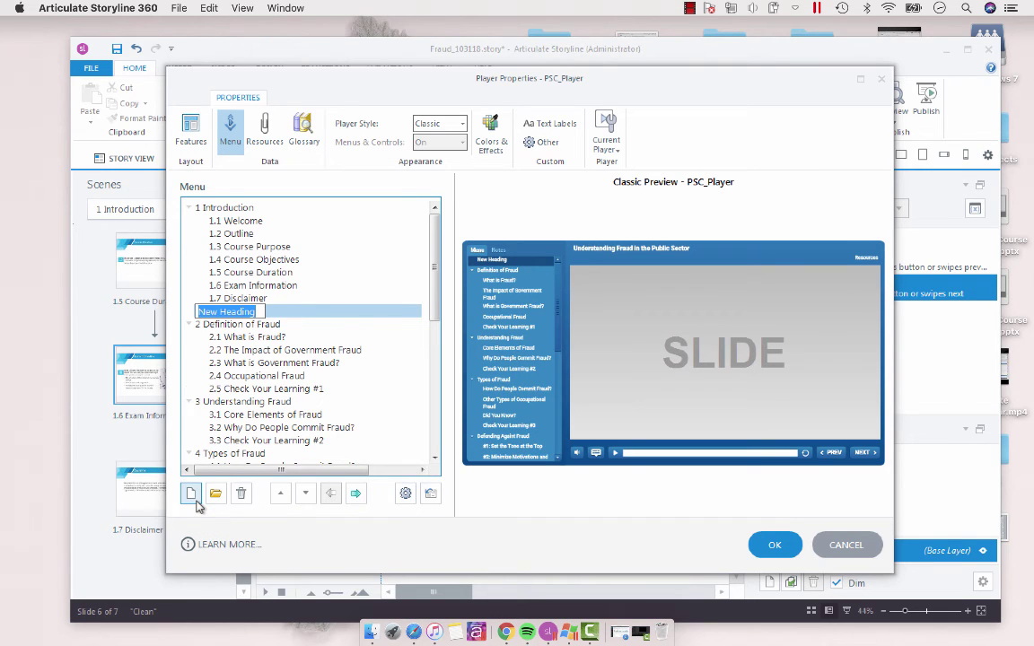
left_click(241, 493)
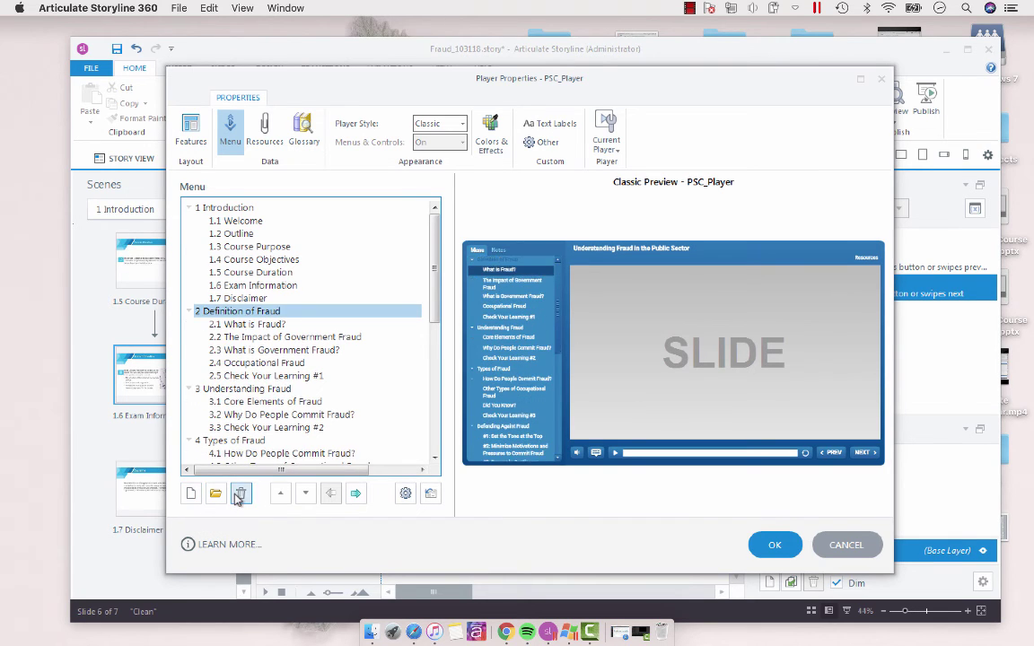
left_click(405, 494)
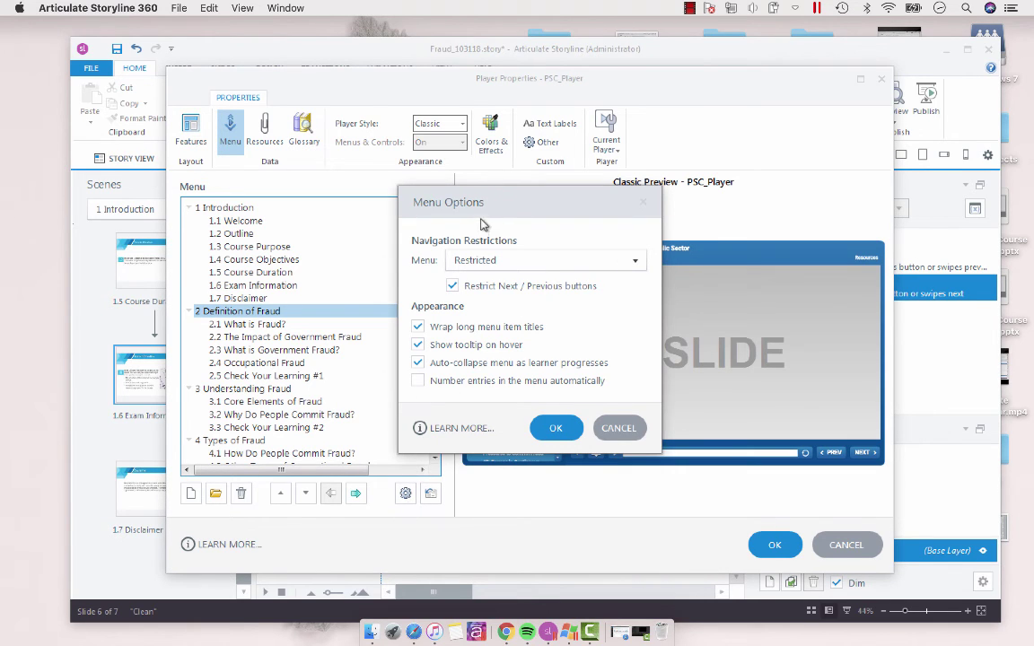
left_click(529, 262)
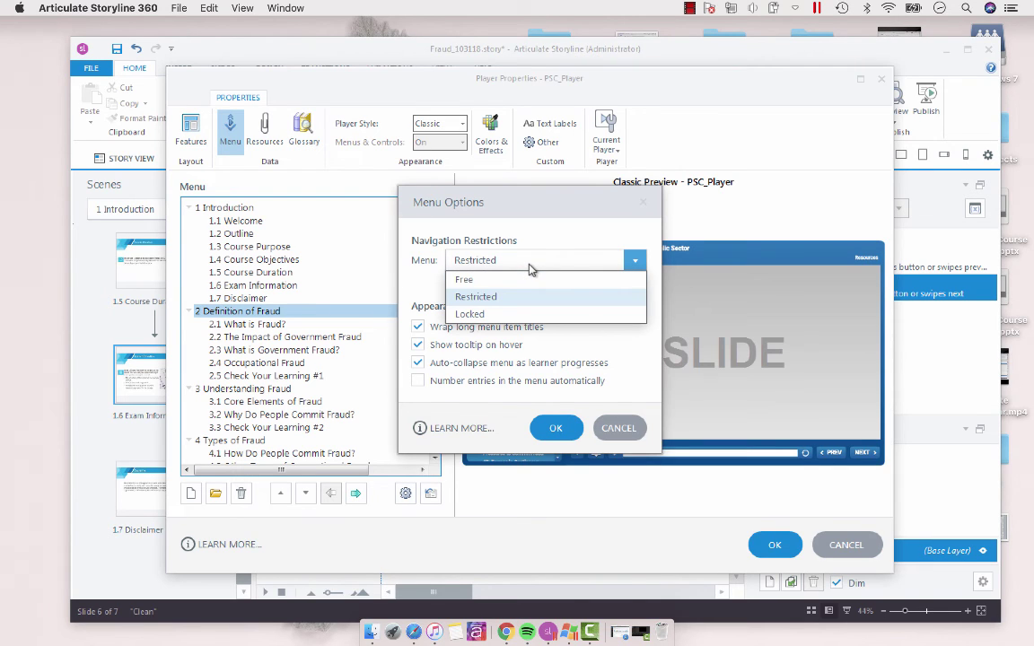
left_click(525, 261)
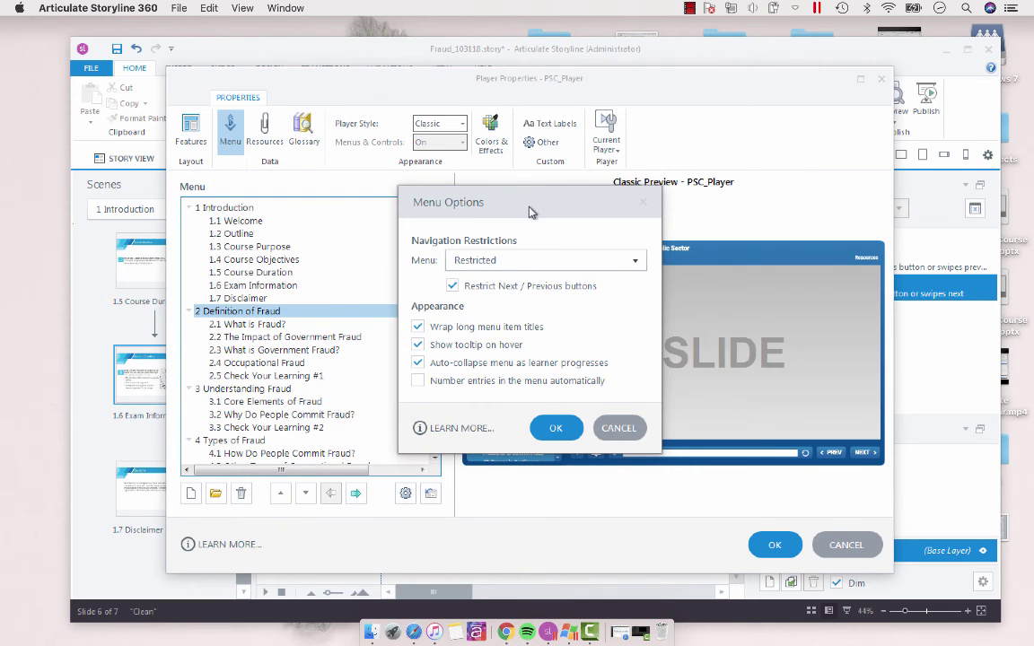
left_click_drag(533, 205, 251, 281)
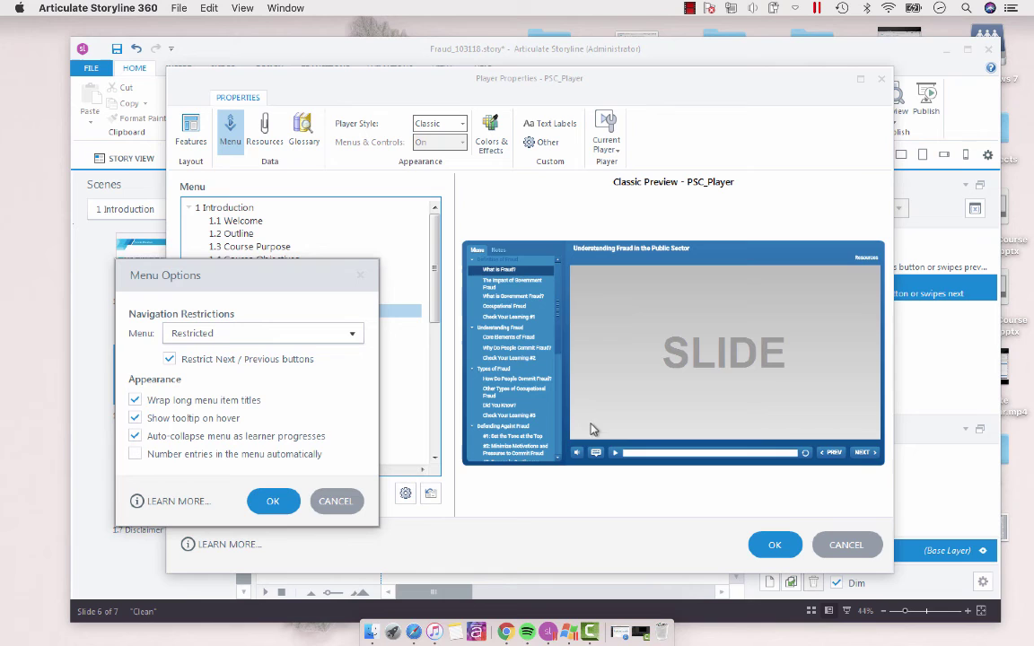
left_click(339, 502)
scroll(503, 359, "down", 5)
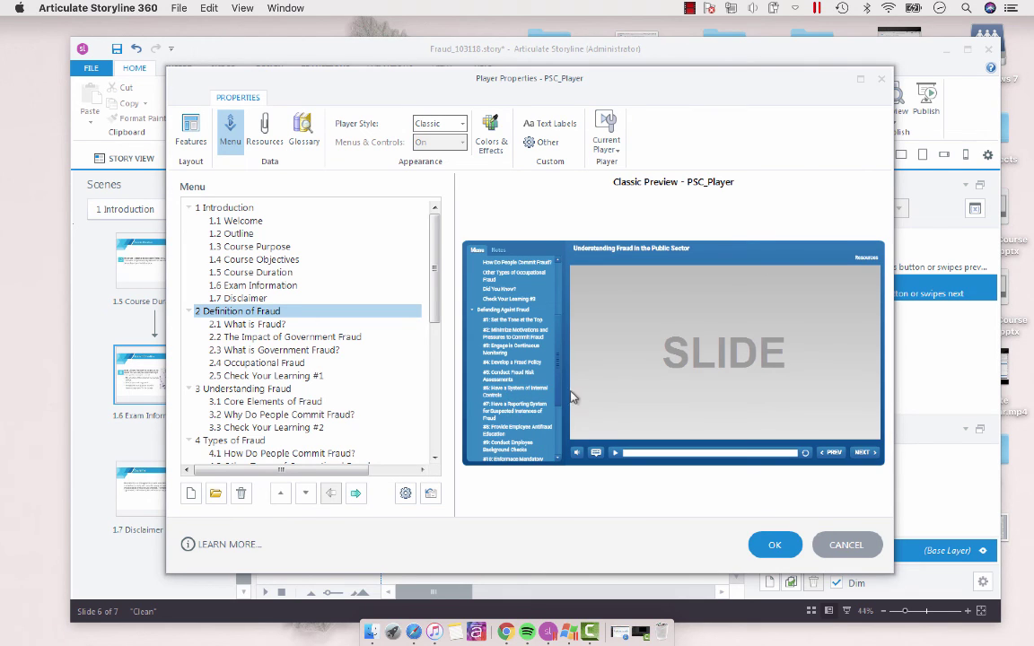
left_click(414, 361)
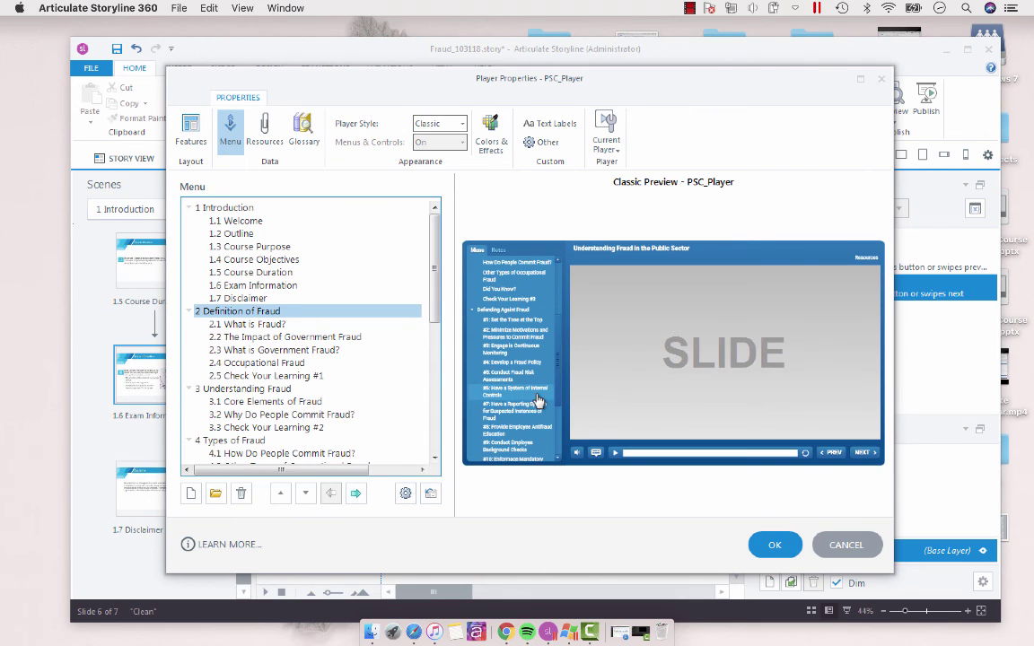
left_click(431, 495)
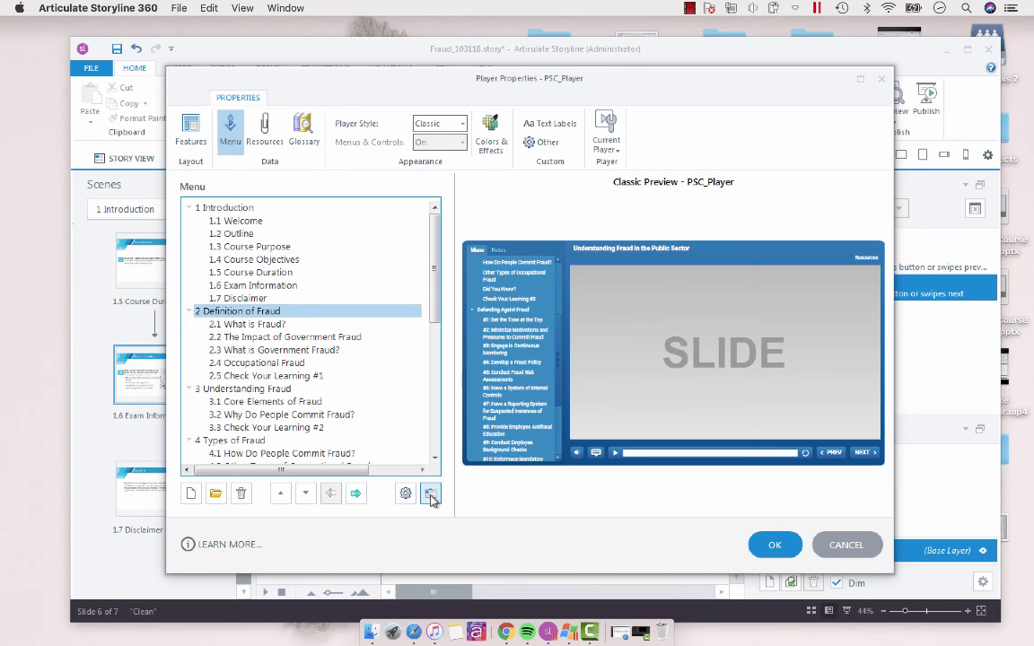